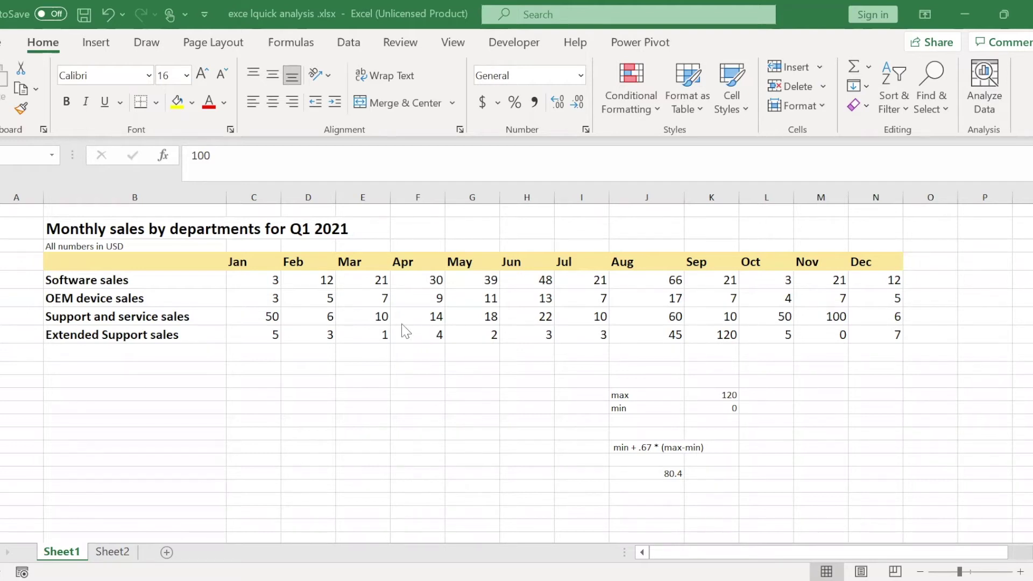
Step: Apply data bars to the monthly sales table with Quick Analysis
key(ctrl+a)
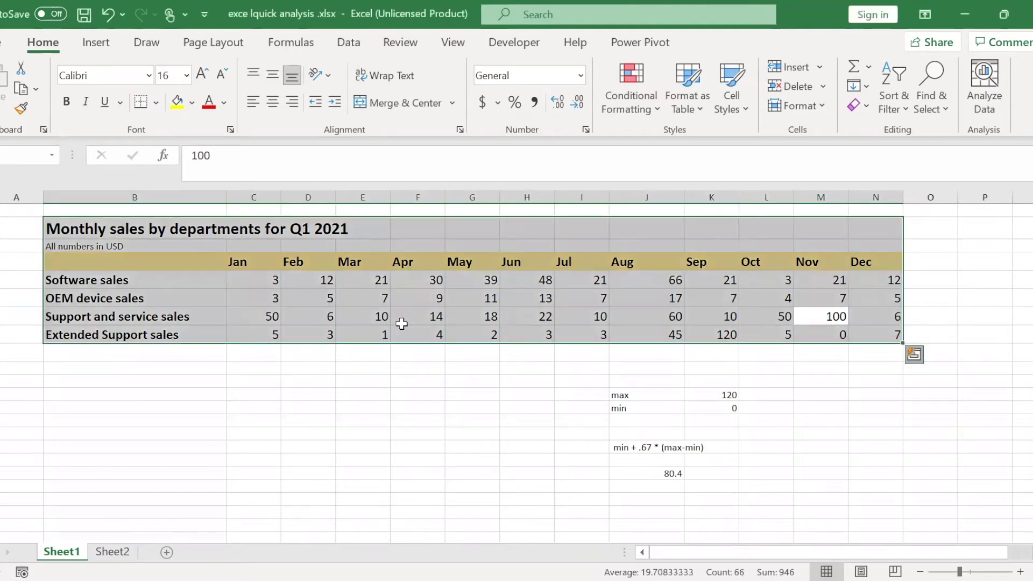
key(ctrl+q)
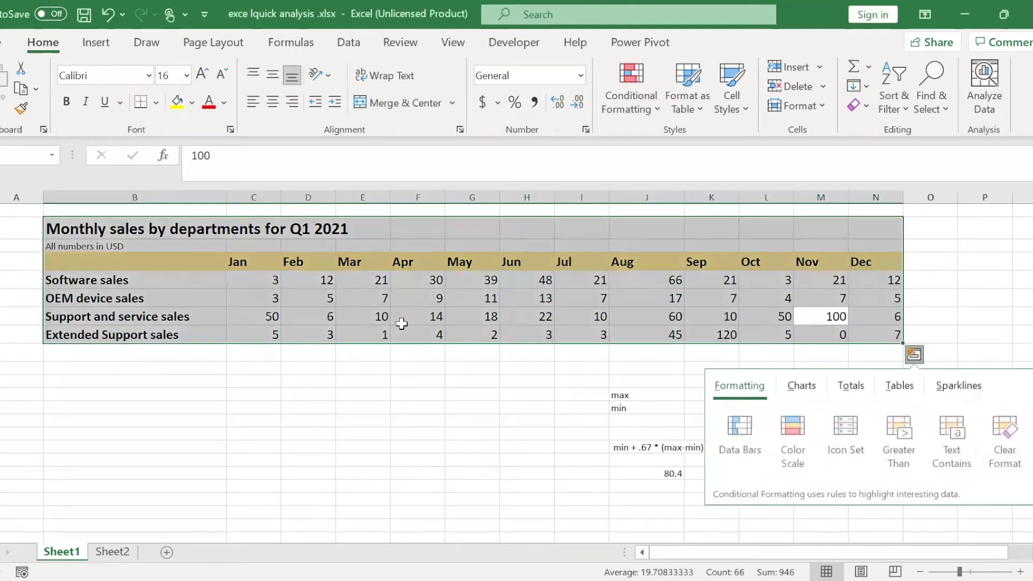
click(746, 442)
Step: Add a color scale and an icon set to the monthly sales figures with Quick Analysis
key(ctrl+q)
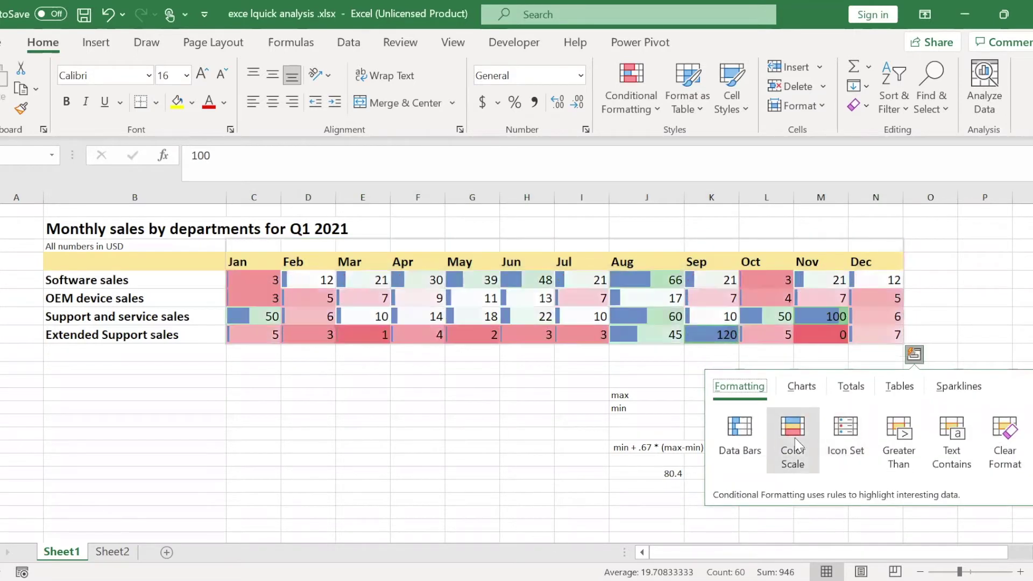
click(795, 445)
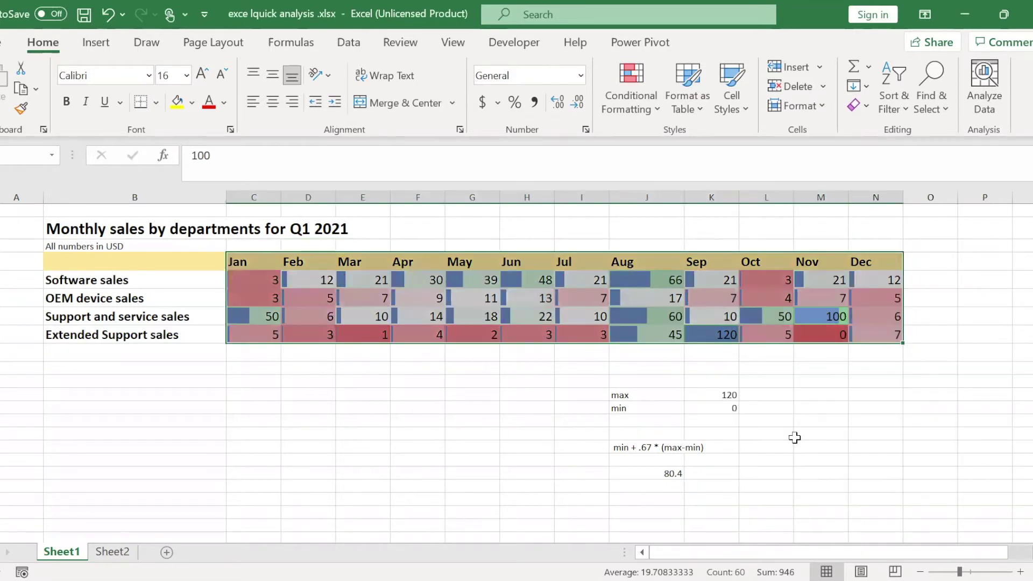
key(ctrl+q)
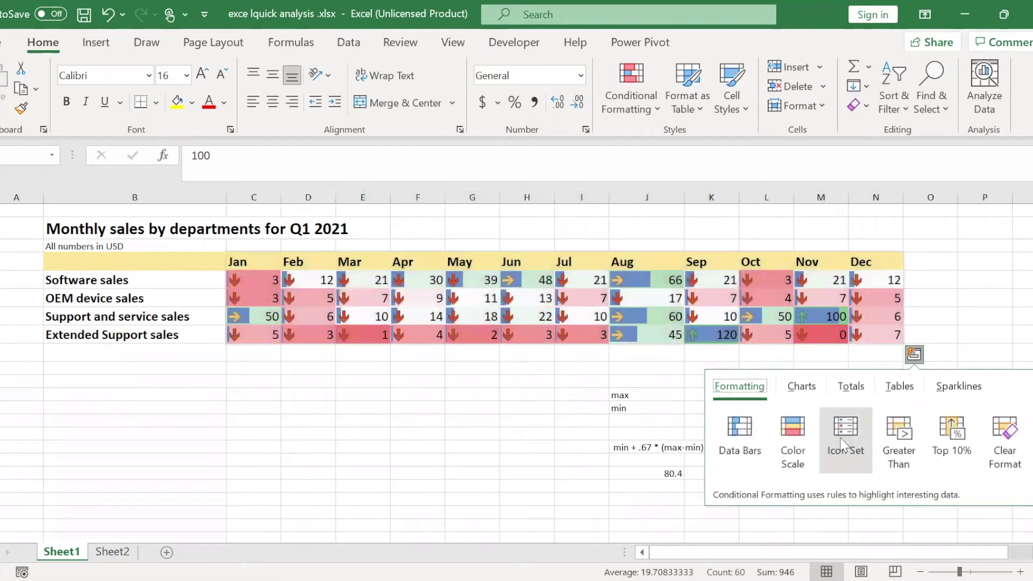
click(844, 444)
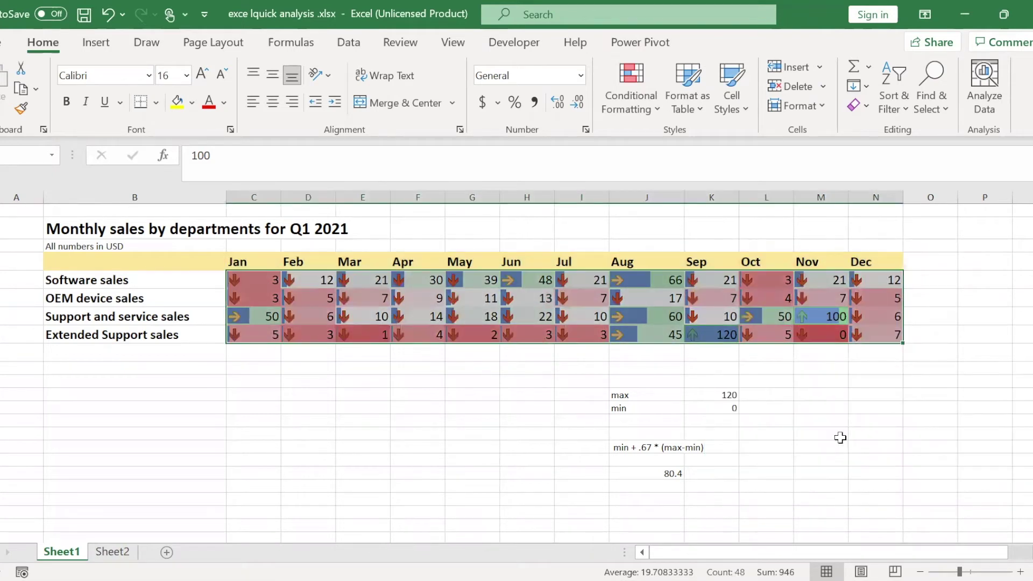
Step: Insert line sparklines for each department in column O with Quick Analysis
key(ctrl+q)
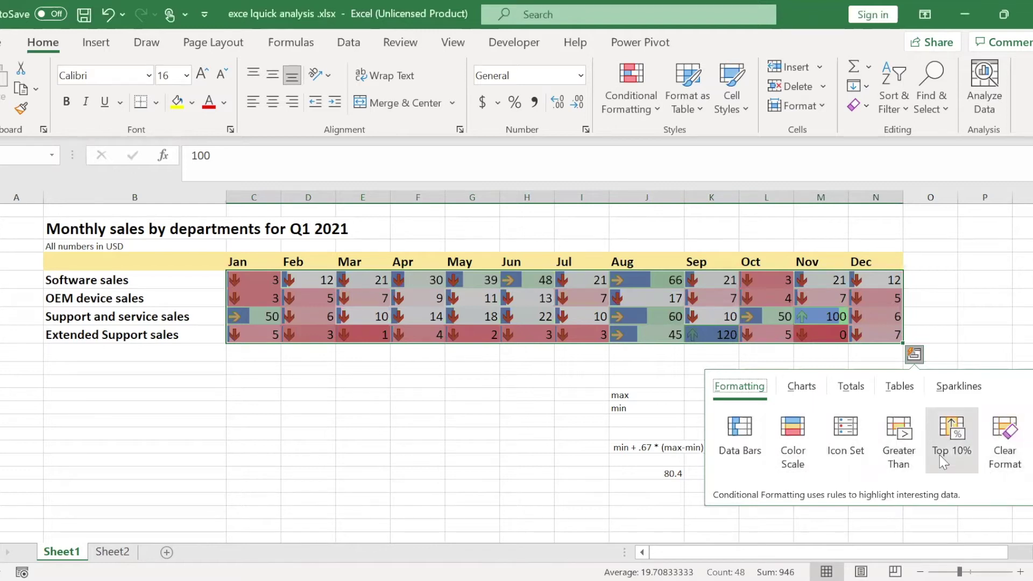
click(811, 389)
click(860, 388)
click(958, 386)
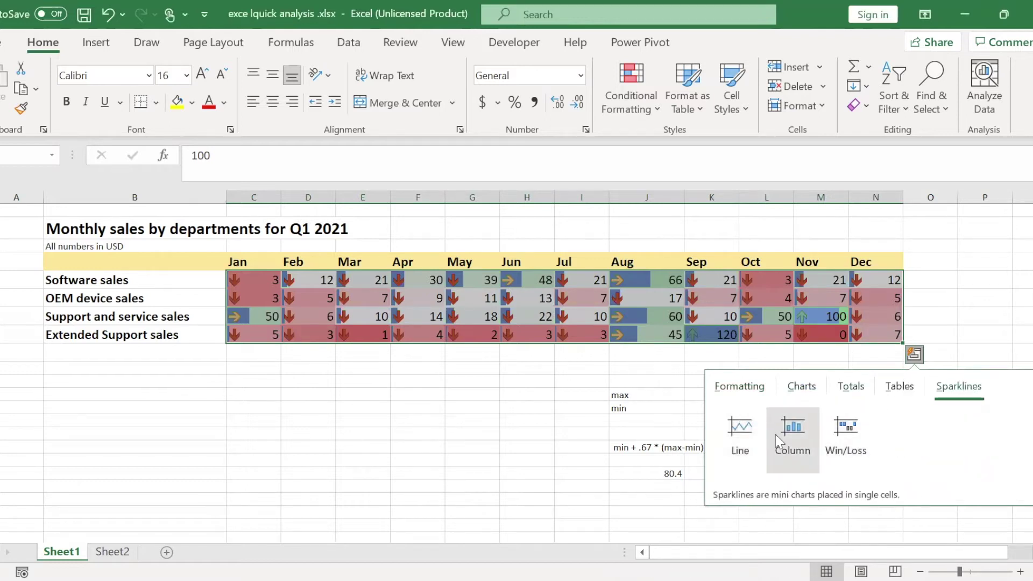
click(742, 439)
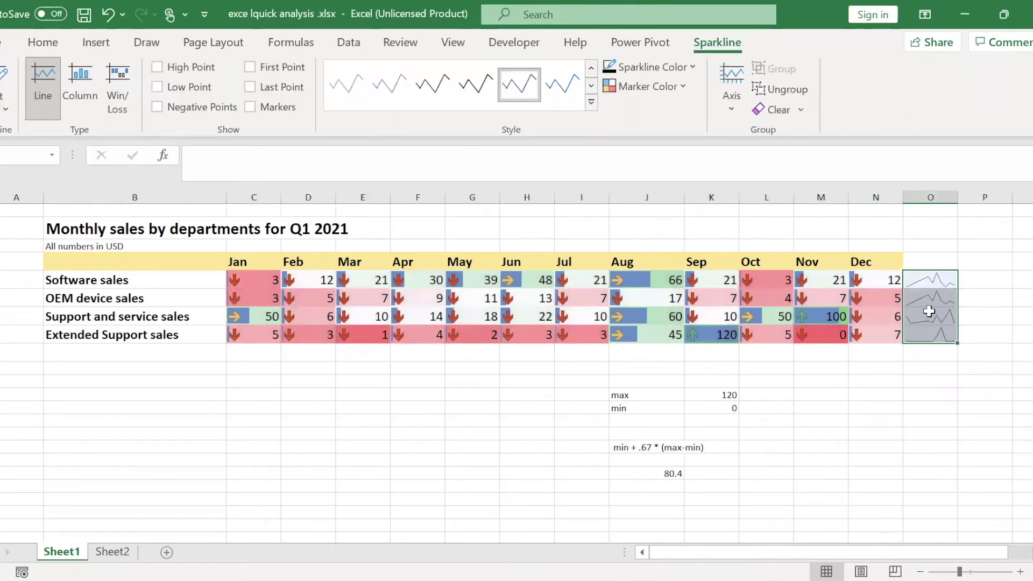
Step: Select the whole sales table and insert column sparklines for each department in column O
click(850, 298)
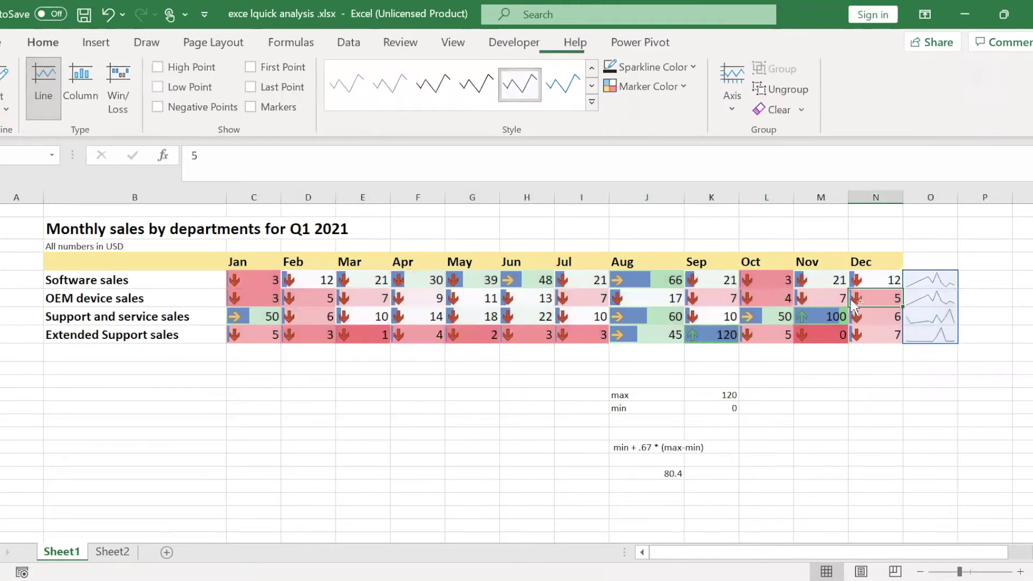
key(ctrl+a)
key(ctrl+q)
click(958, 385)
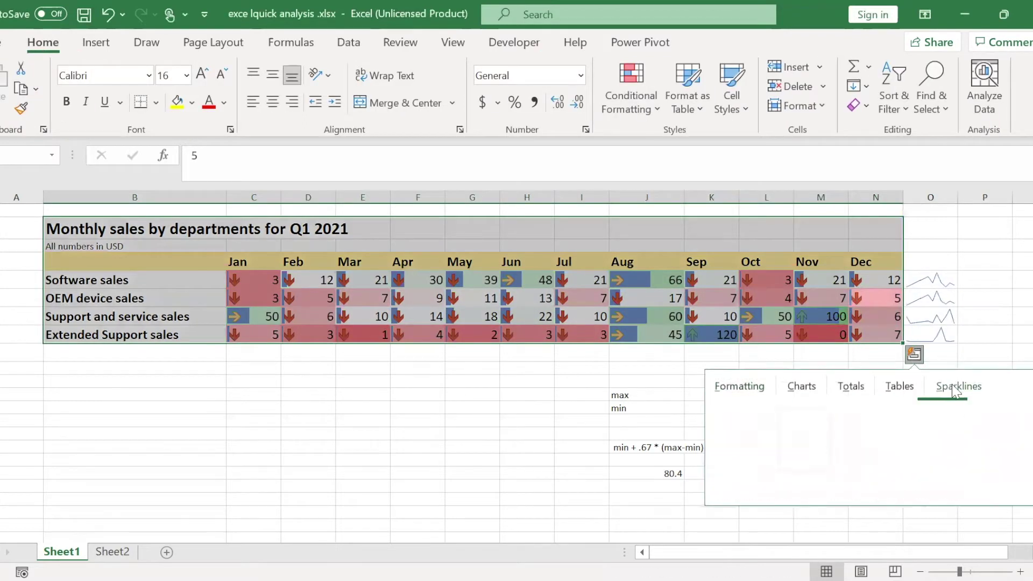
click(808, 429)
click(808, 430)
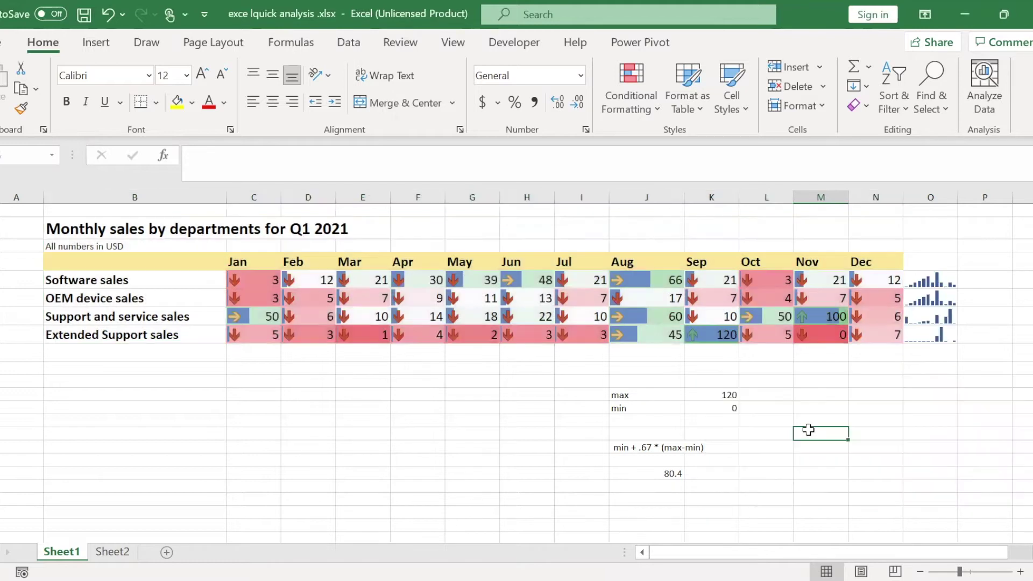
Step: Insert a line chart of the sales table with Quick Analysis and place it below the data
click(766, 297)
key(ctrl+a)
key(ctrl+q)
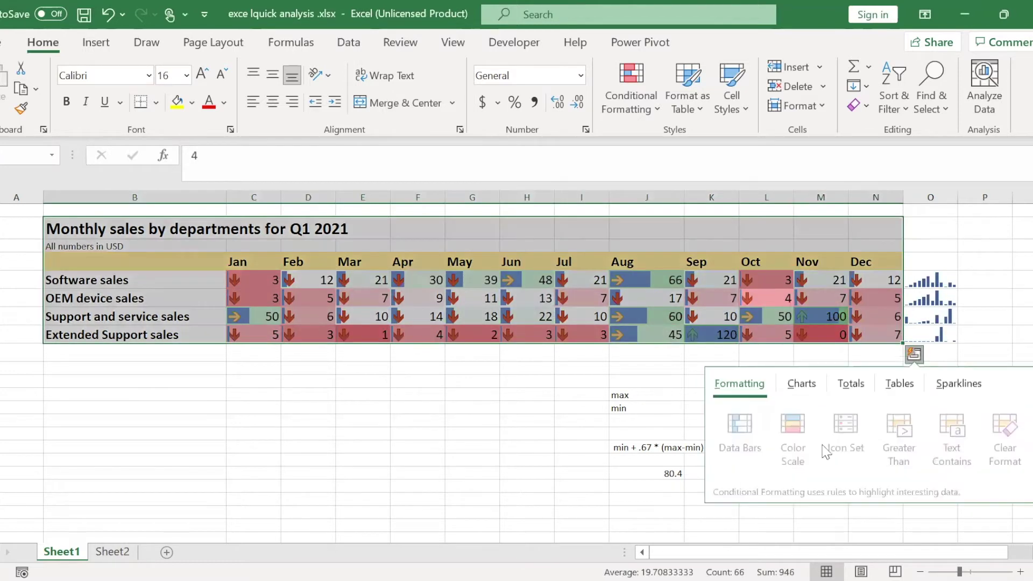
click(811, 385)
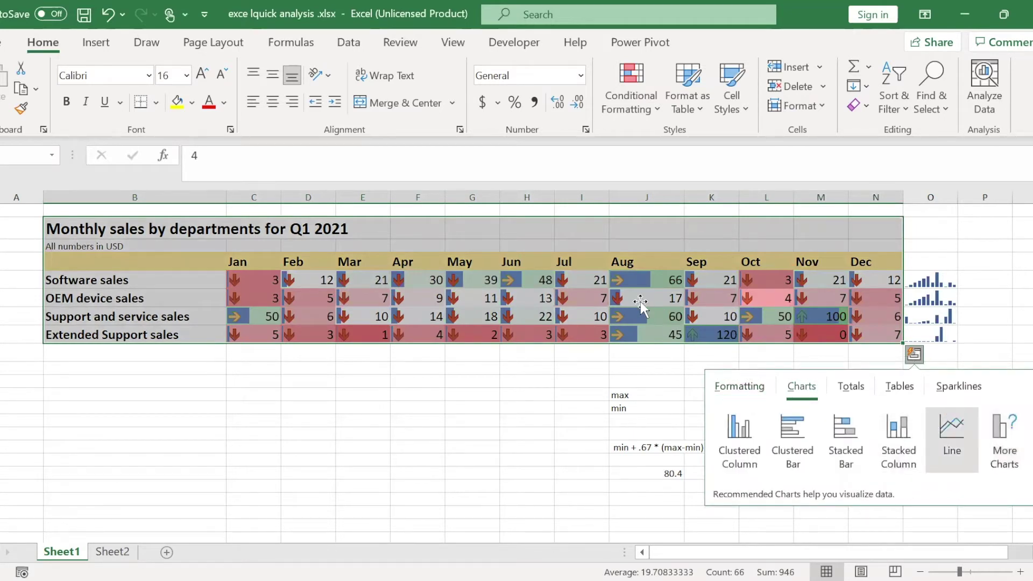
click(515, 345)
drag(419, 281, 264, 382)
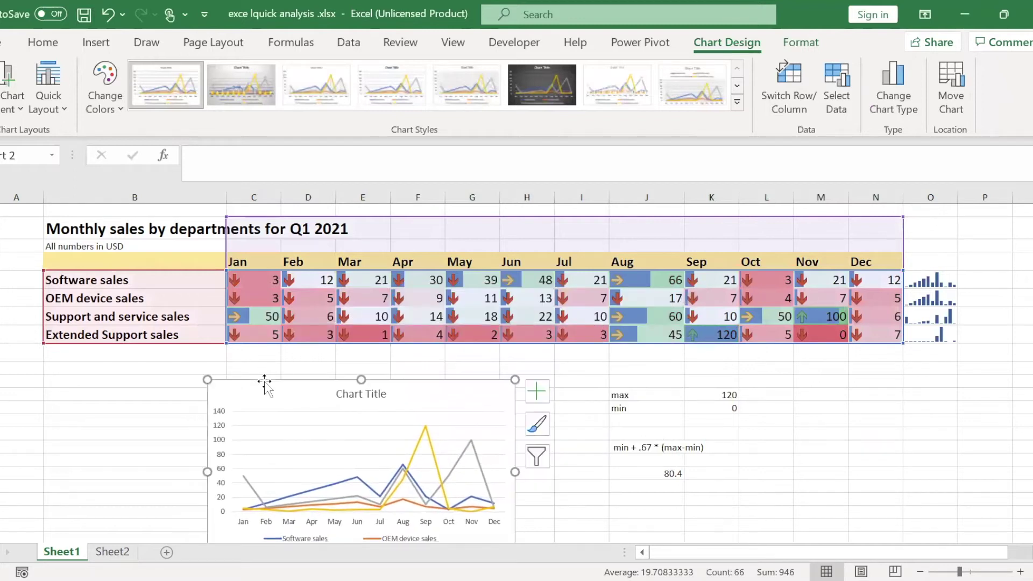
Step: Review the chart, totals, tables and formatting options in Quick Analysis for the whole sales table, including a preview of row sums
click(518, 298)
key(ctrl+a)
key(ctrl+q)
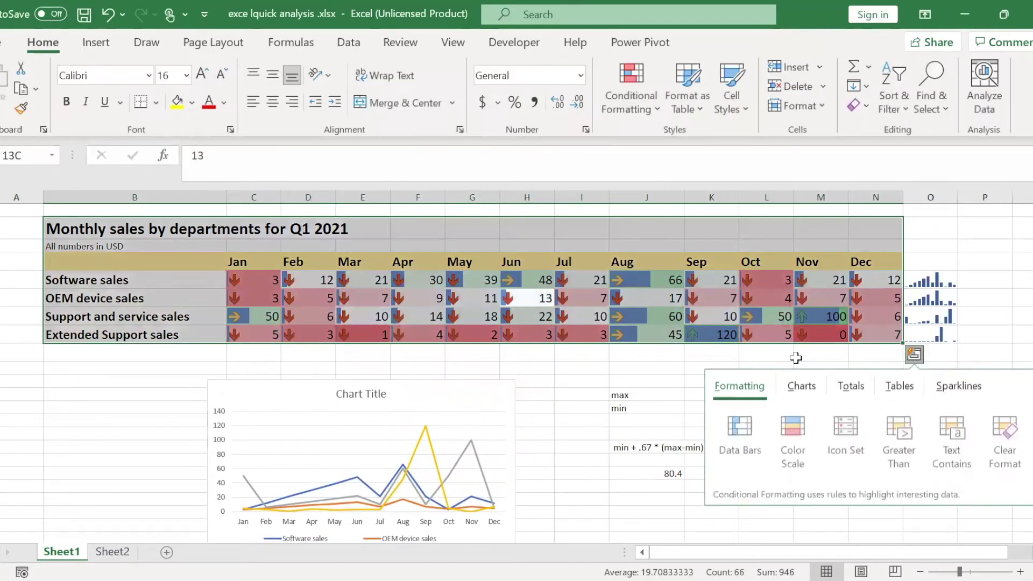
click(800, 387)
click(846, 388)
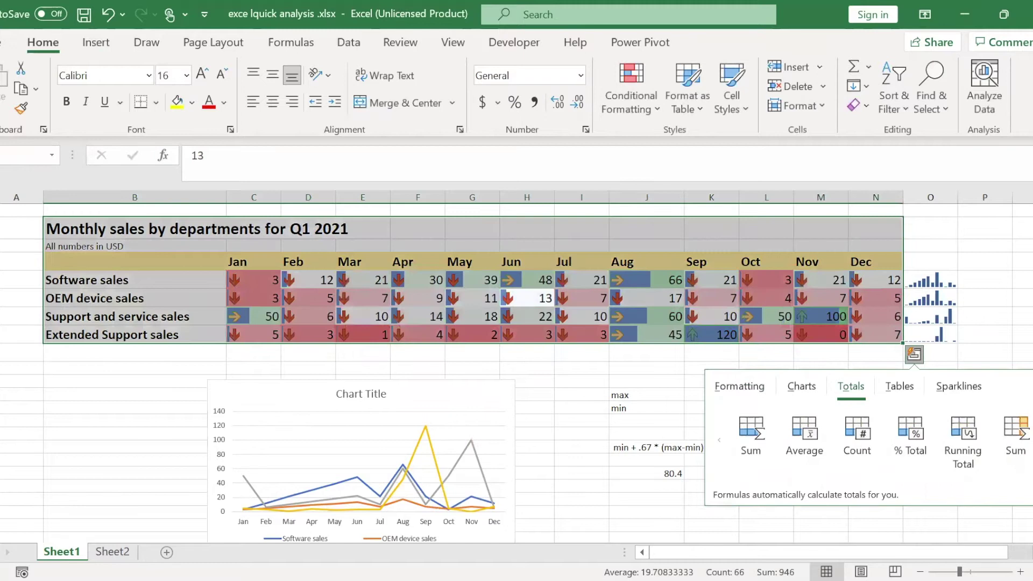
click(1032, 440)
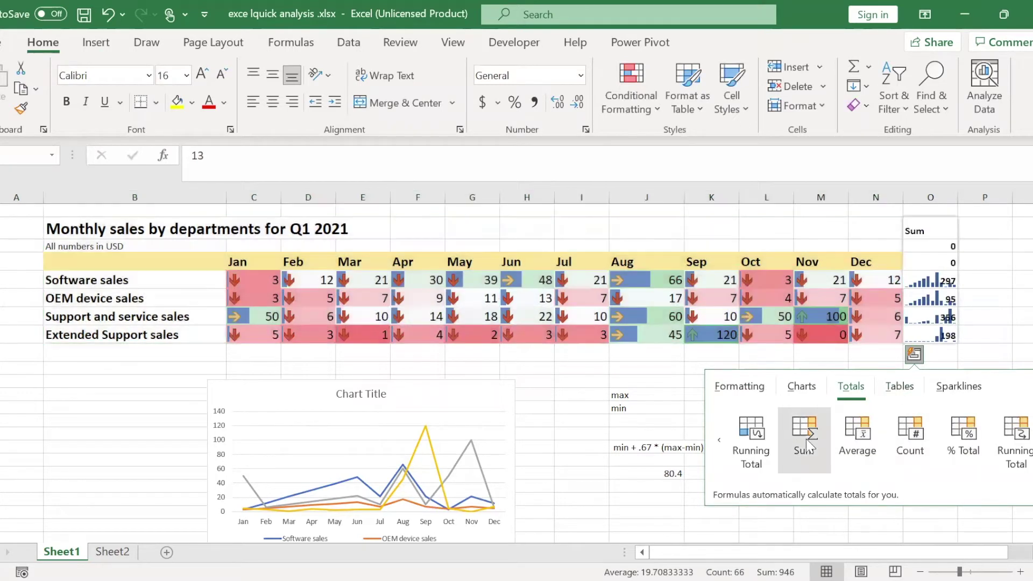
click(909, 399)
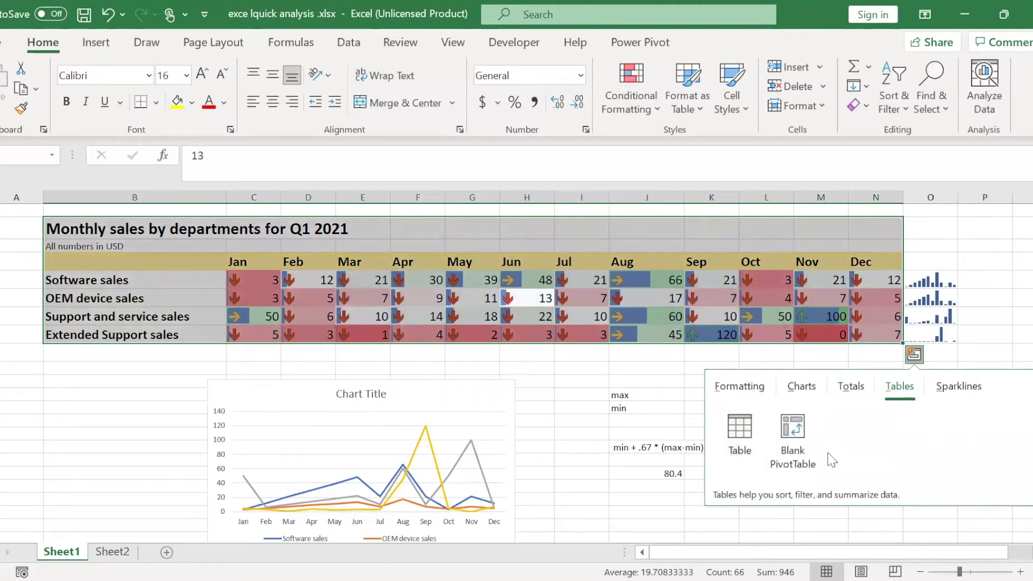
click(807, 388)
click(739, 388)
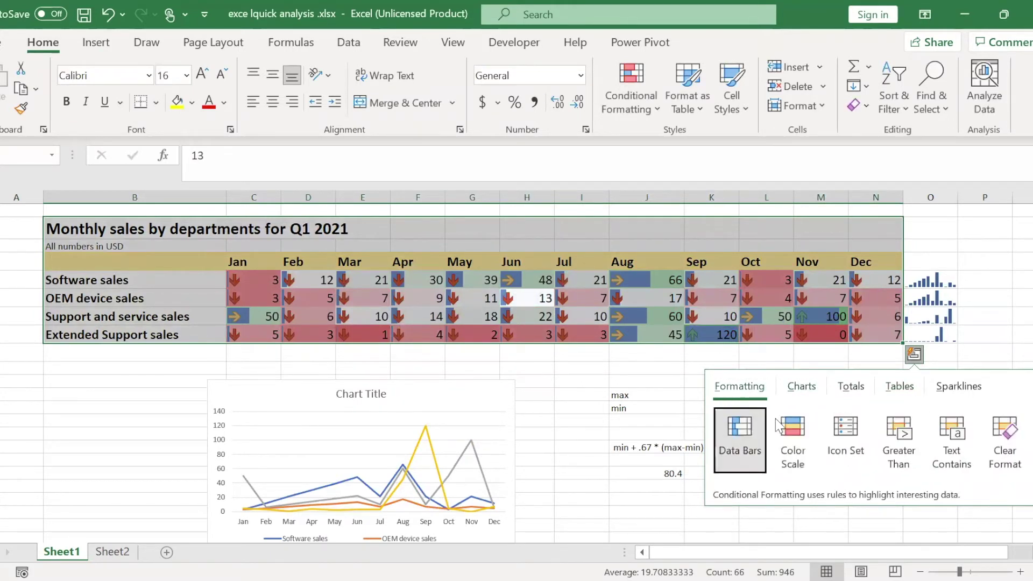
click(983, 334)
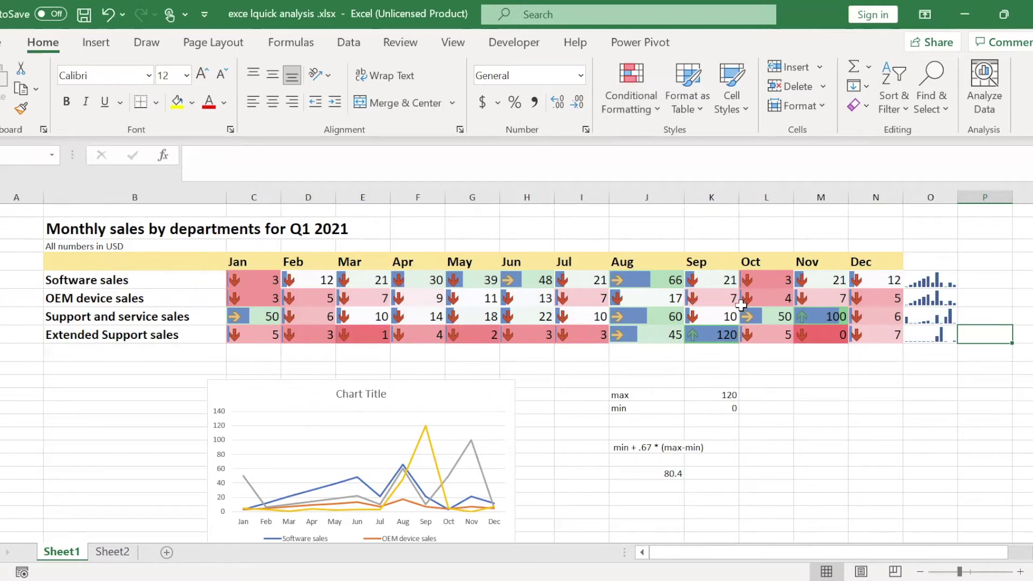
Step: Clear all conditional formatting from the monthly sales table with Quick Analysis
click(638, 315)
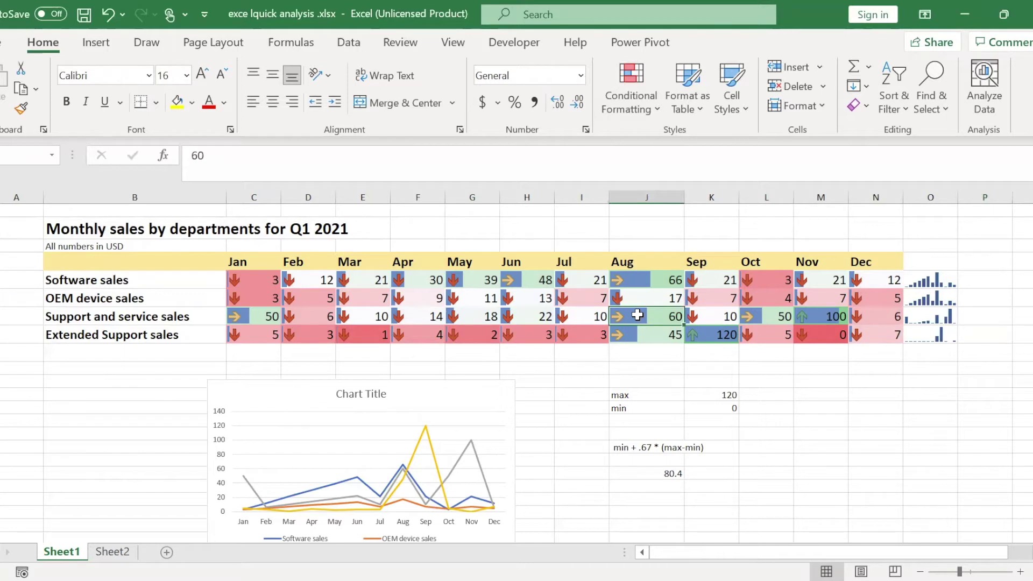
key(ctrl+a)
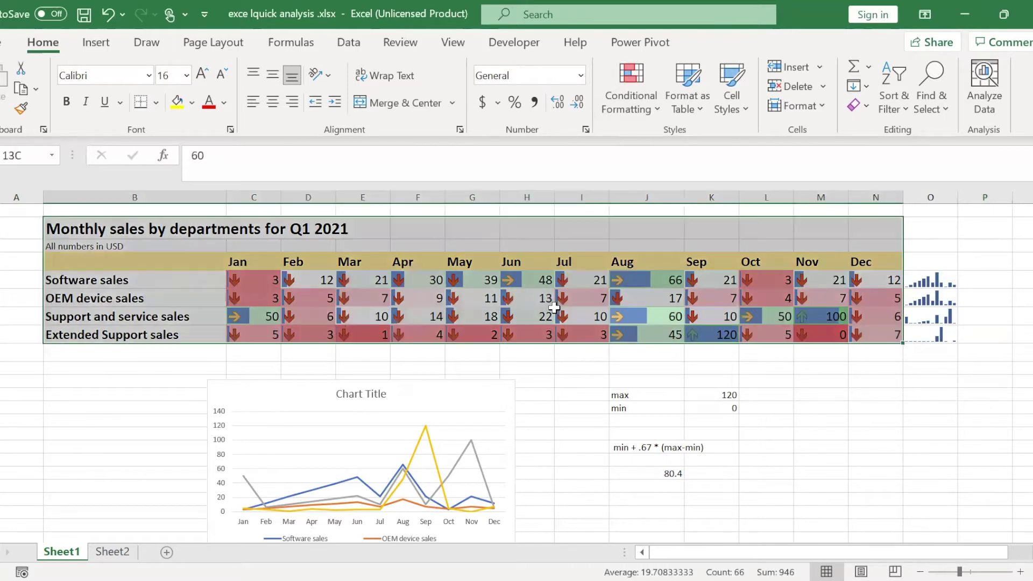
key(ctrl+q)
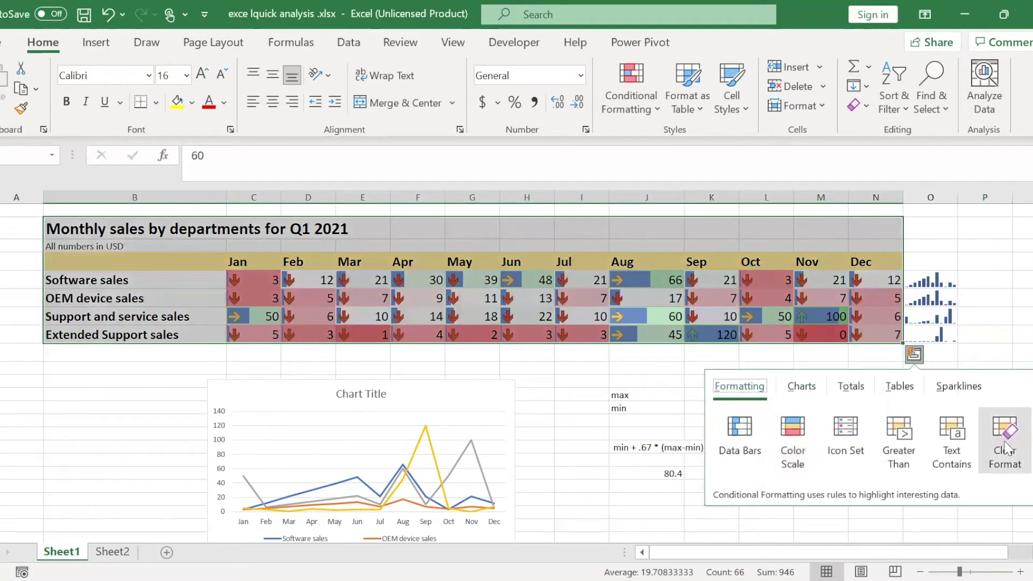
click(547, 315)
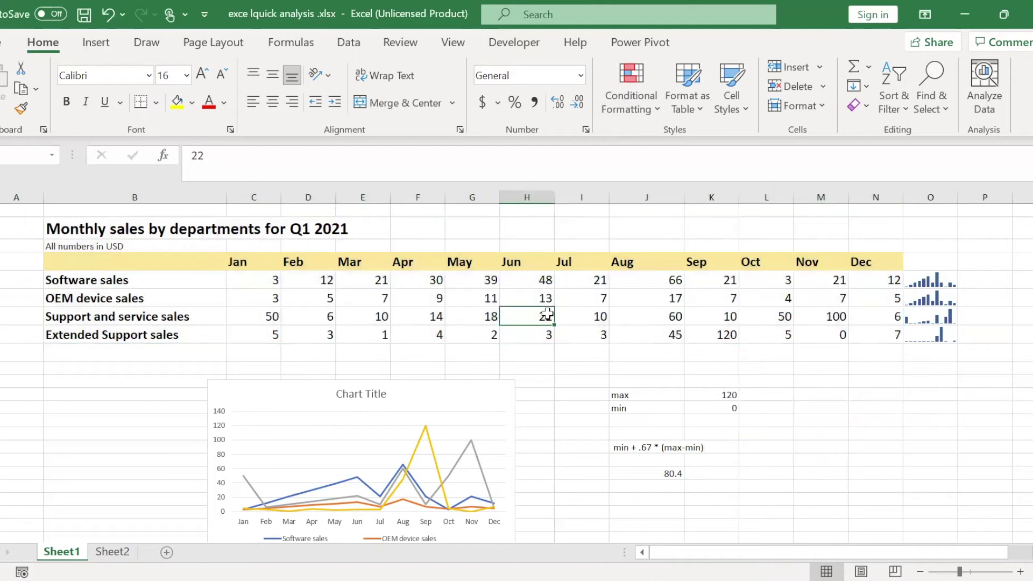
key(ctrl+a)
key(ctrl+q)
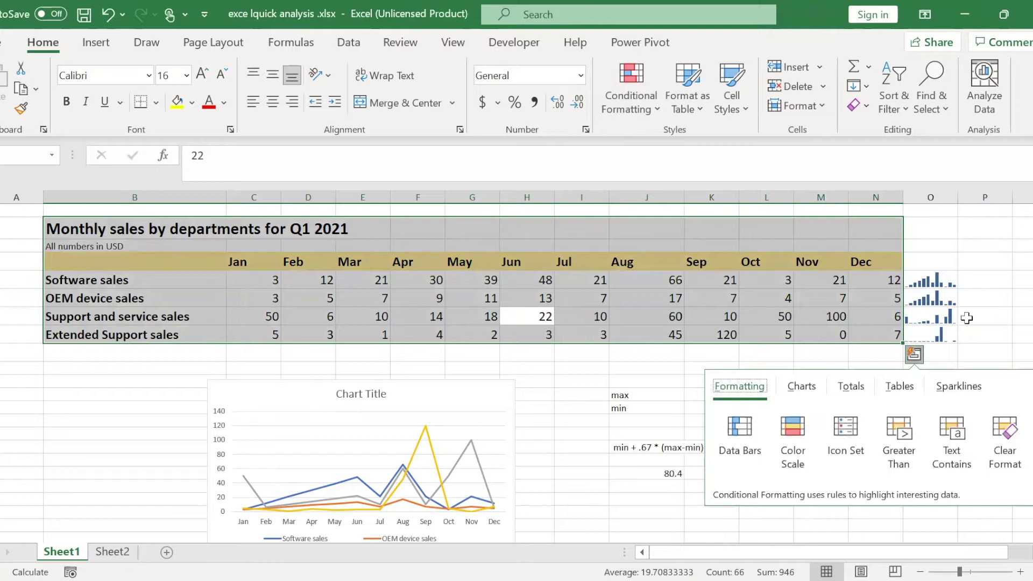
click(797, 331)
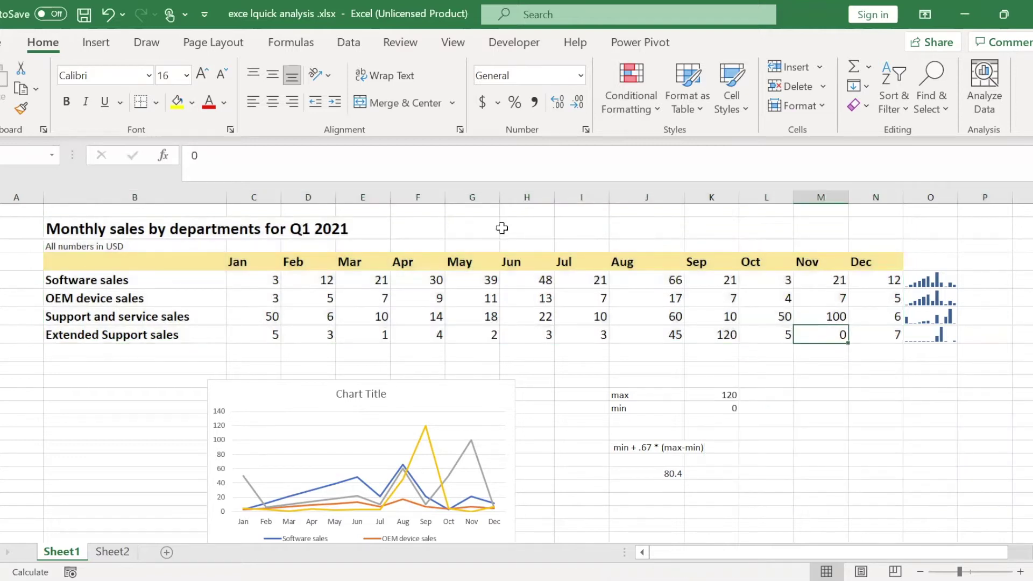
Step: Select the table from the month header row through the December Extended Support sales and apply data bars with Quick Analysis
drag(203, 267, 877, 333)
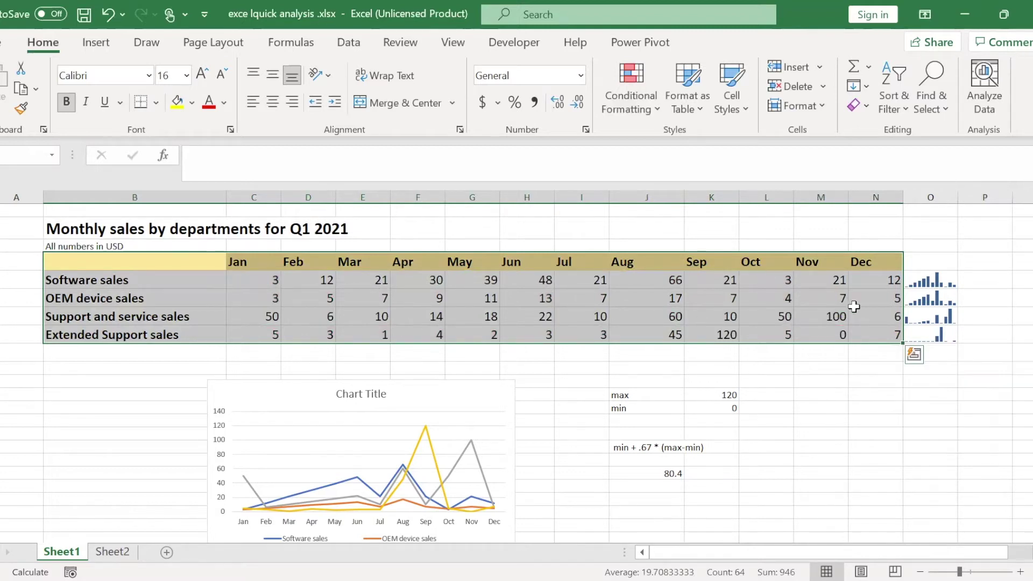
click(914, 355)
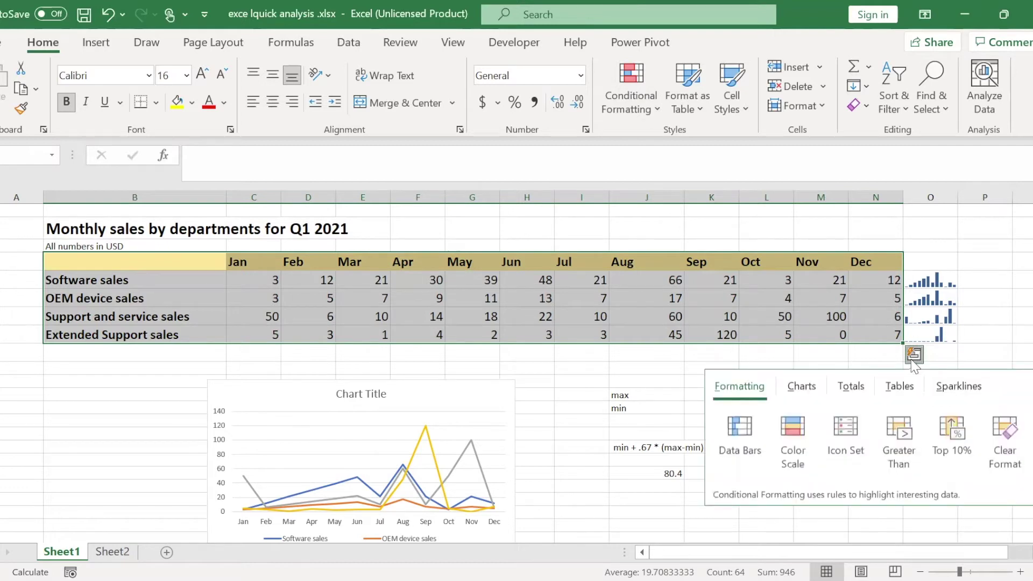
click(727, 449)
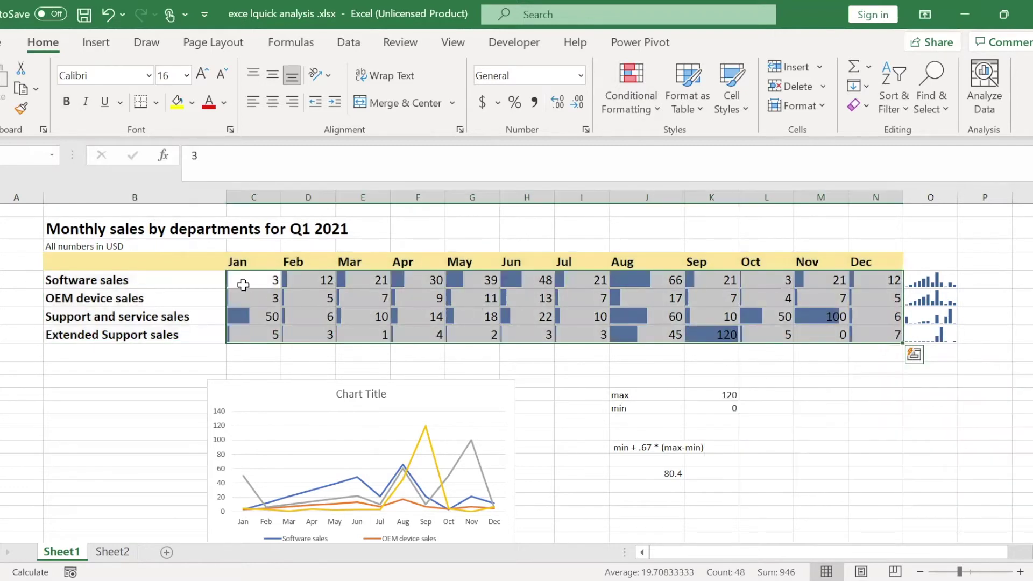
Step: Compare the data bars of January OEM device sales with those of September and November Extended Support sales
click(266, 301)
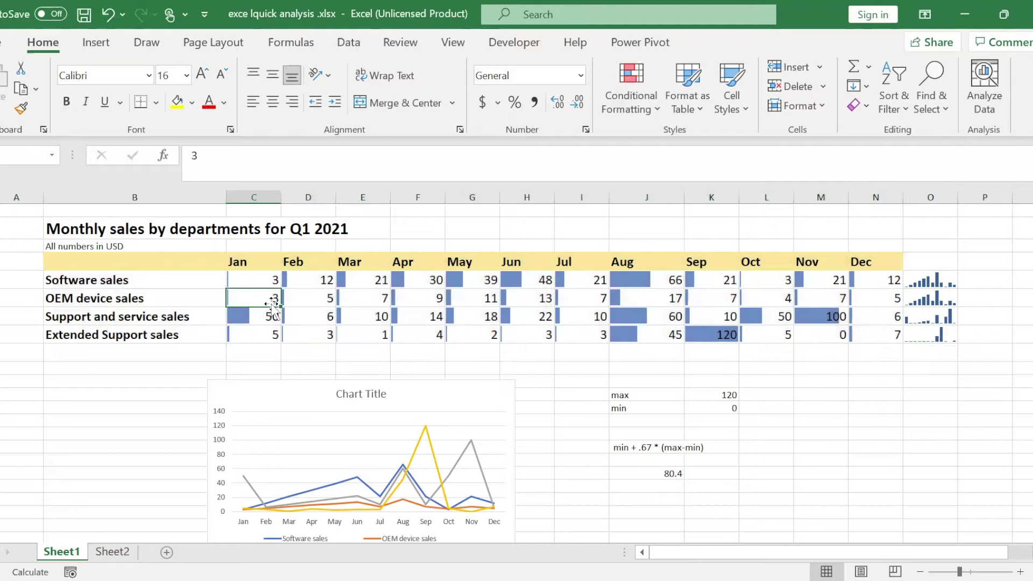
click(730, 336)
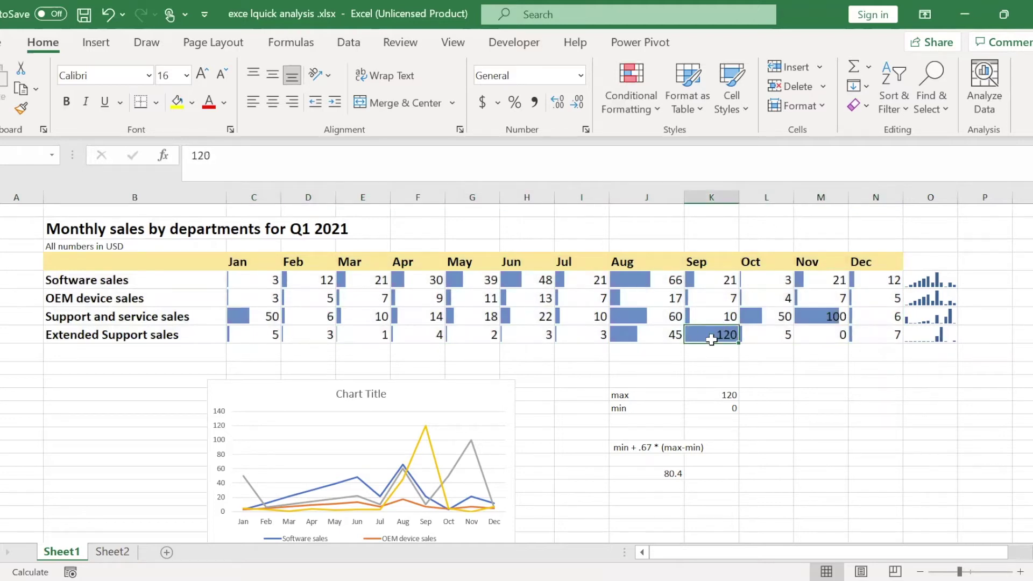
click(837, 336)
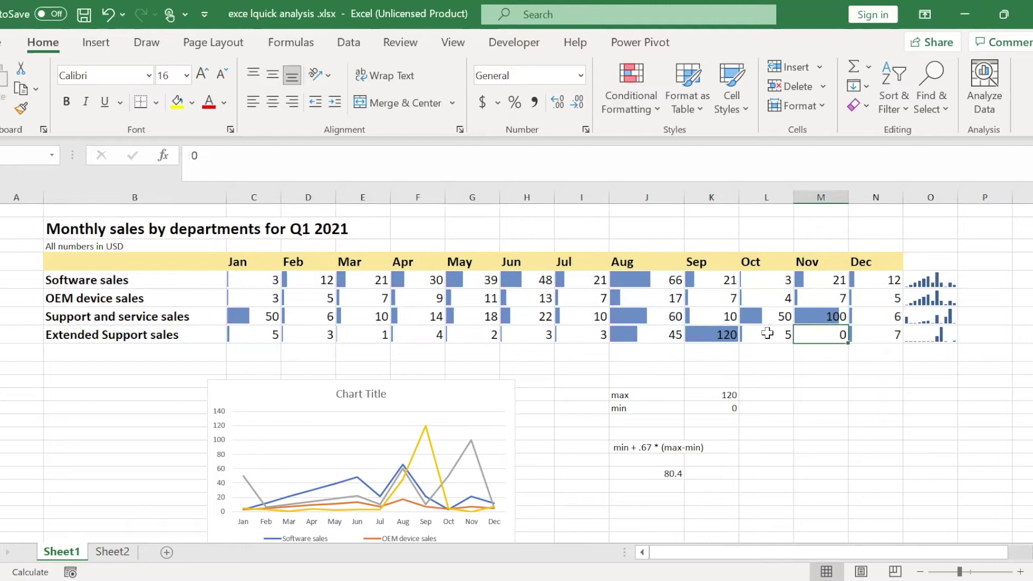
click(712, 335)
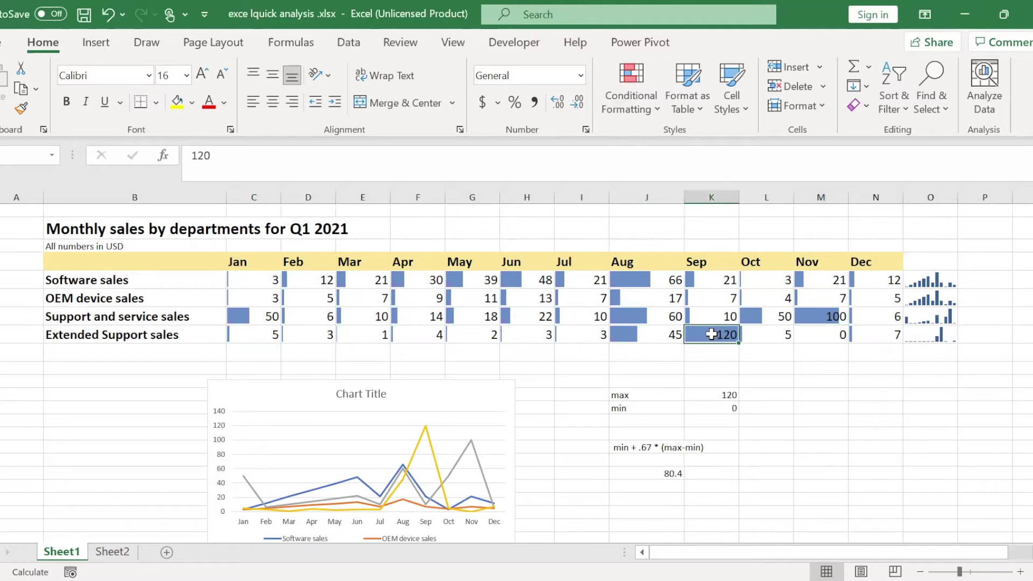
click(819, 334)
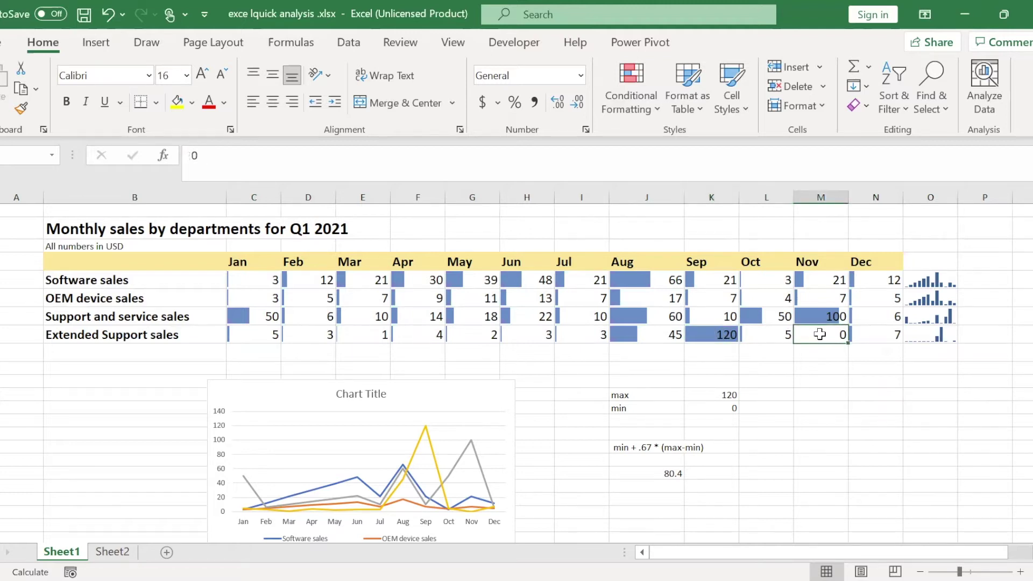
Step: Compare the data bars of August Support and service sales with those of September and November Extended Support sales
click(721, 334)
click(649, 314)
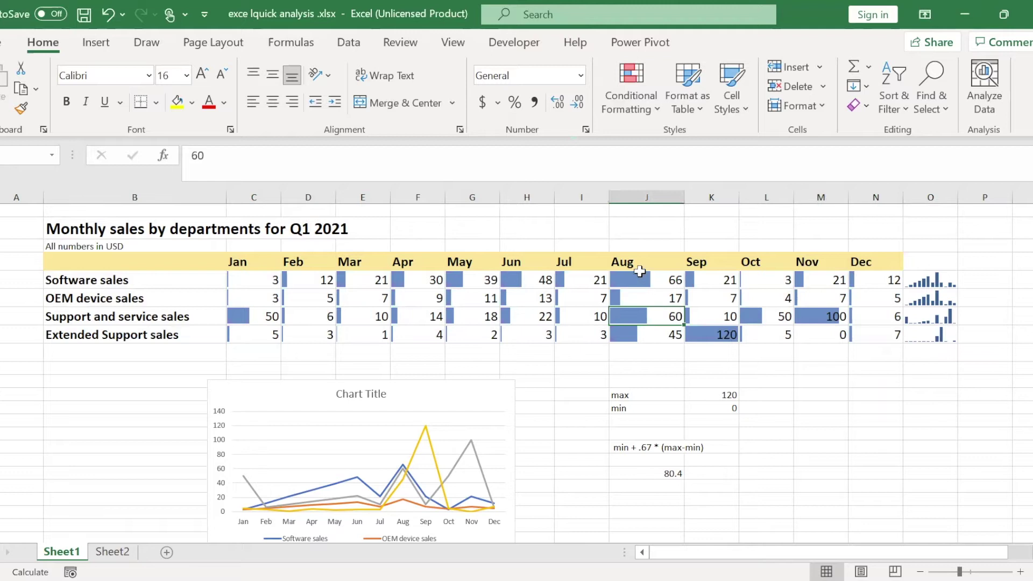
click(713, 338)
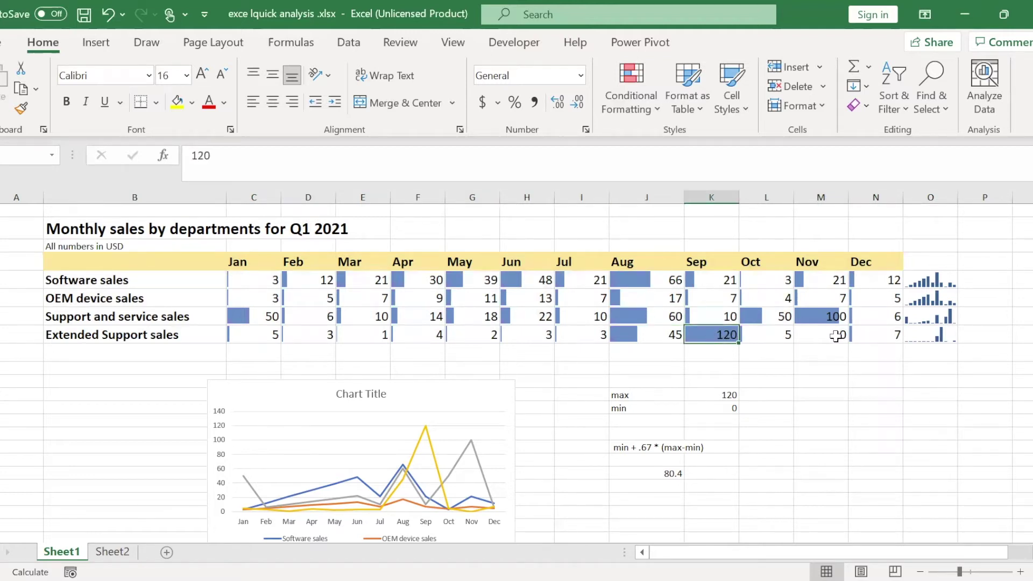
click(837, 336)
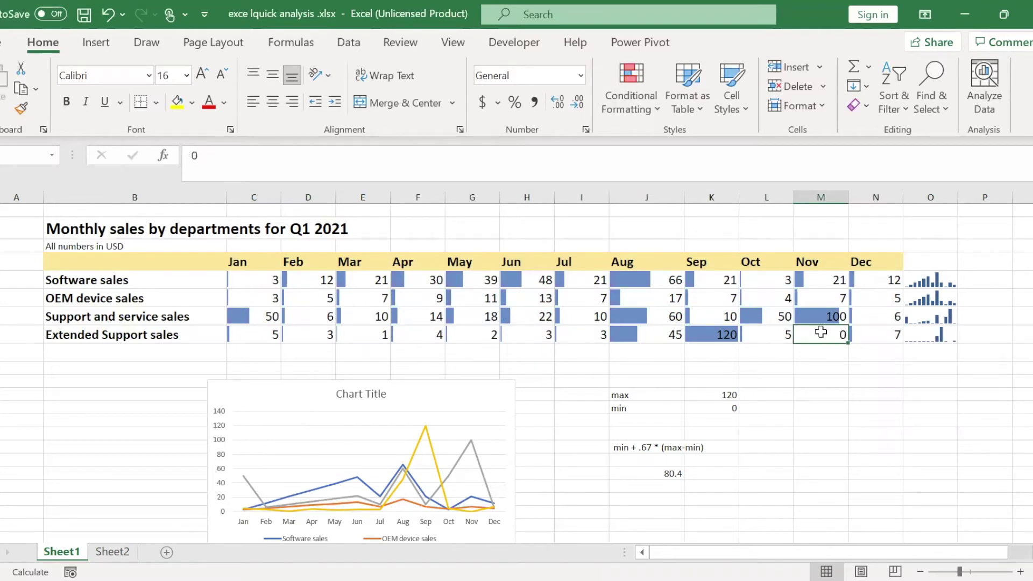
click(709, 338)
click(645, 314)
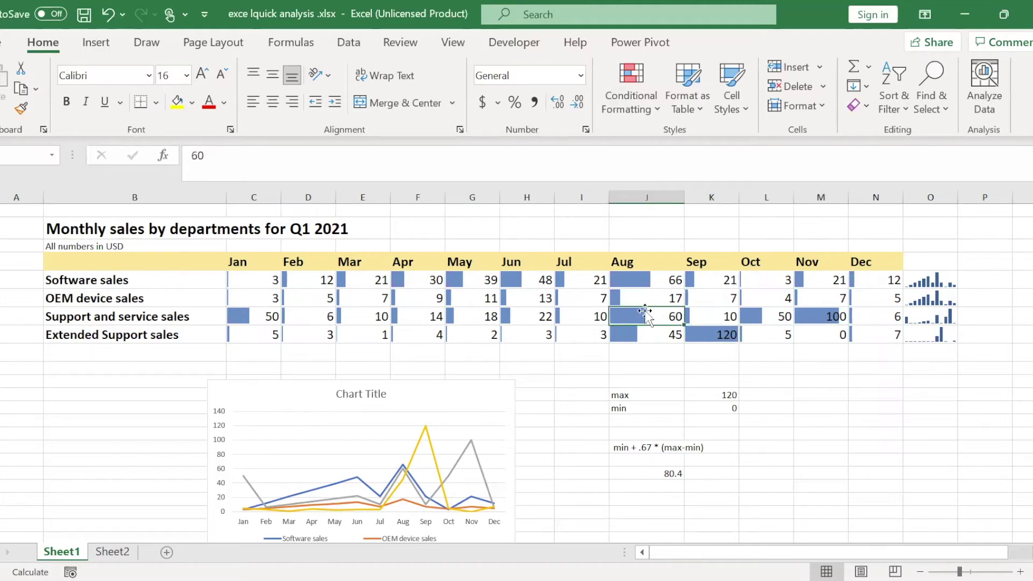
Step: Set September Extended Support sales to 200 and check the data bars of August and November Support and service sales
click(701, 339)
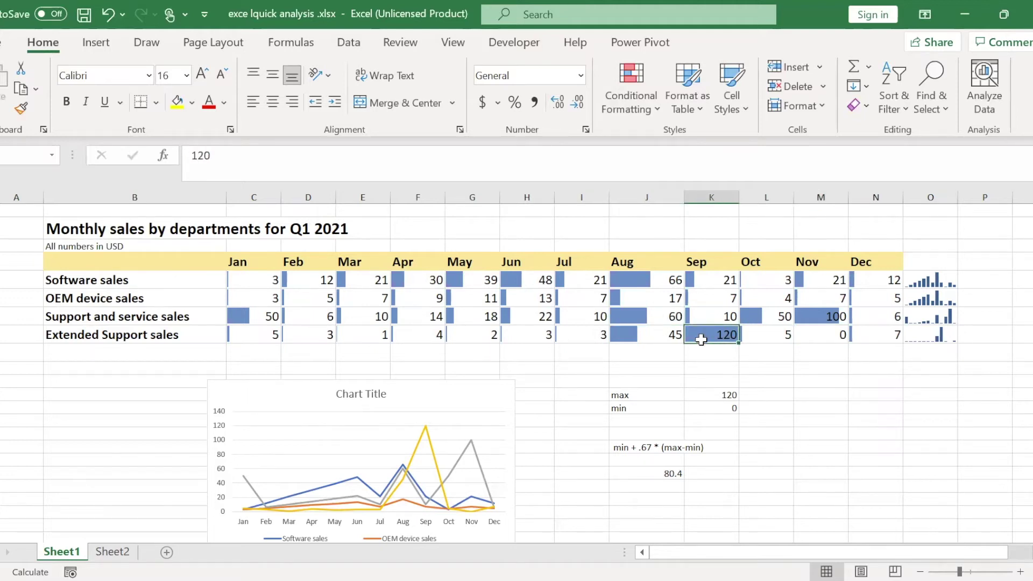
text(200)
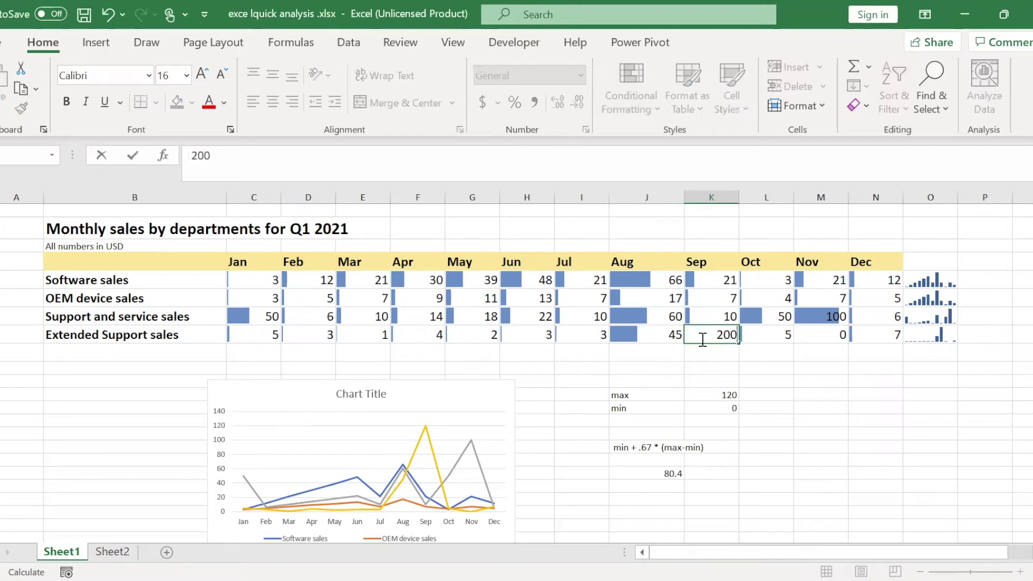
key(Return)
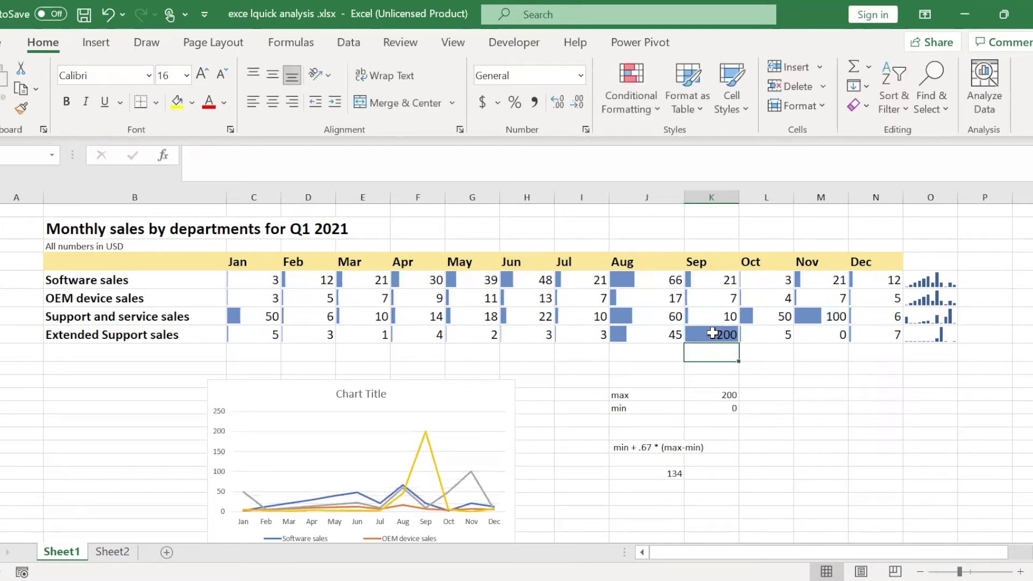
click(651, 317)
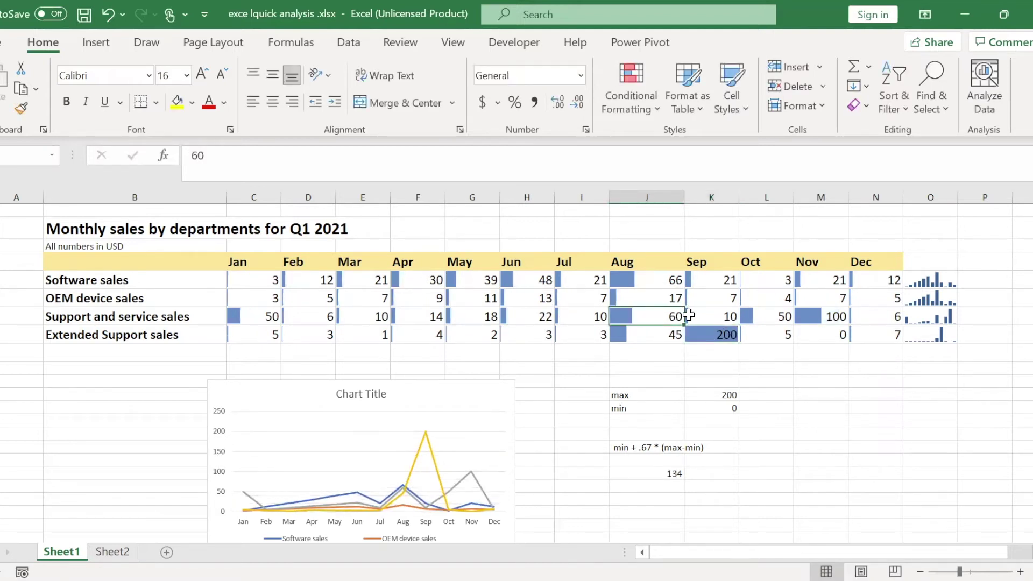
click(812, 319)
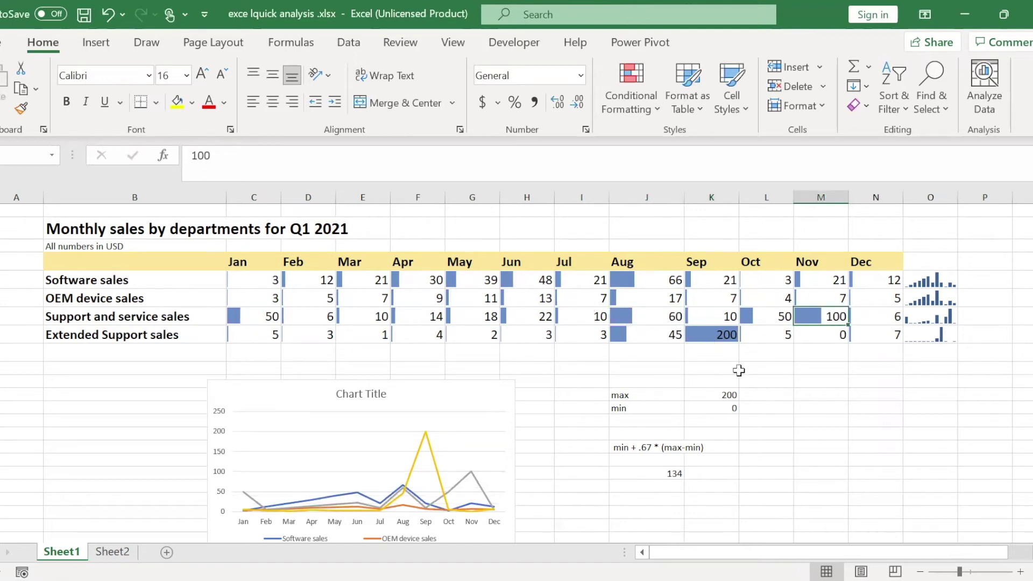
Step: Select the whole monthly sales table and add a color scale over the data bars with Quick Analysis
click(705, 321)
key(ctrl+a)
click(914, 354)
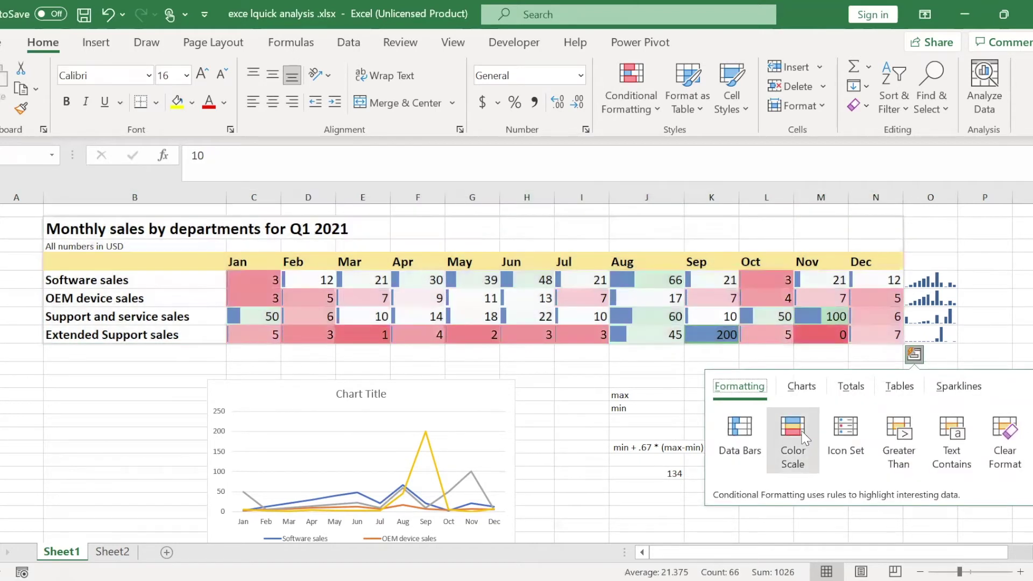
click(802, 437)
Step: Examine the combined data bar and color scale on September and November Extended Support sales and September Support and service sales
click(710, 335)
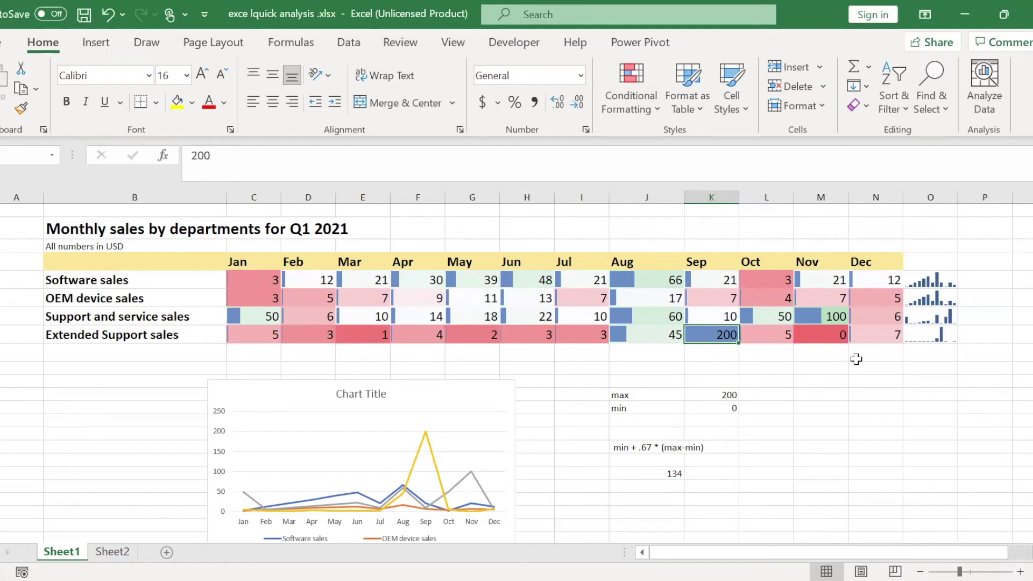
click(821, 337)
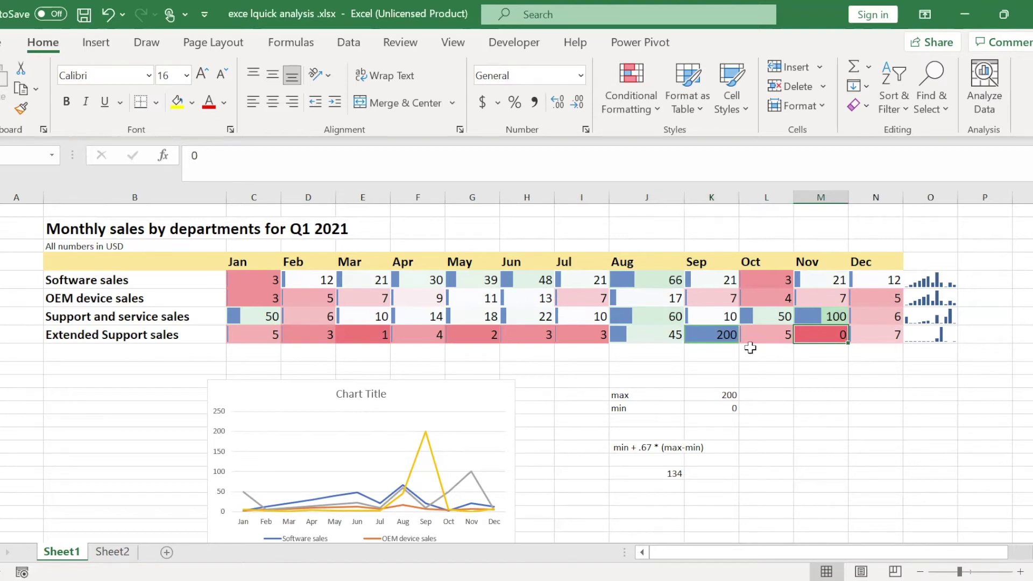
click(743, 369)
click(709, 358)
click(712, 335)
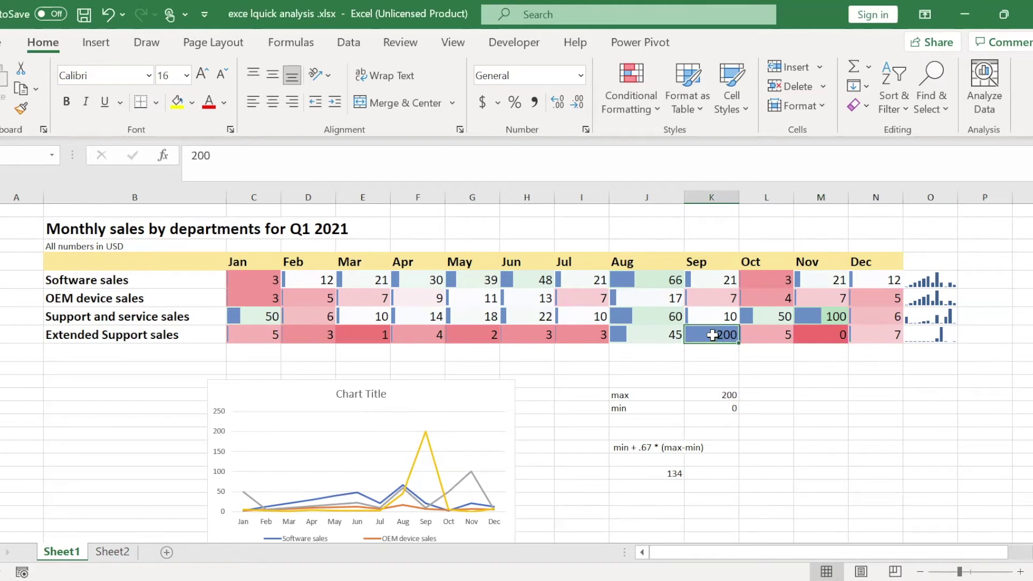
click(827, 337)
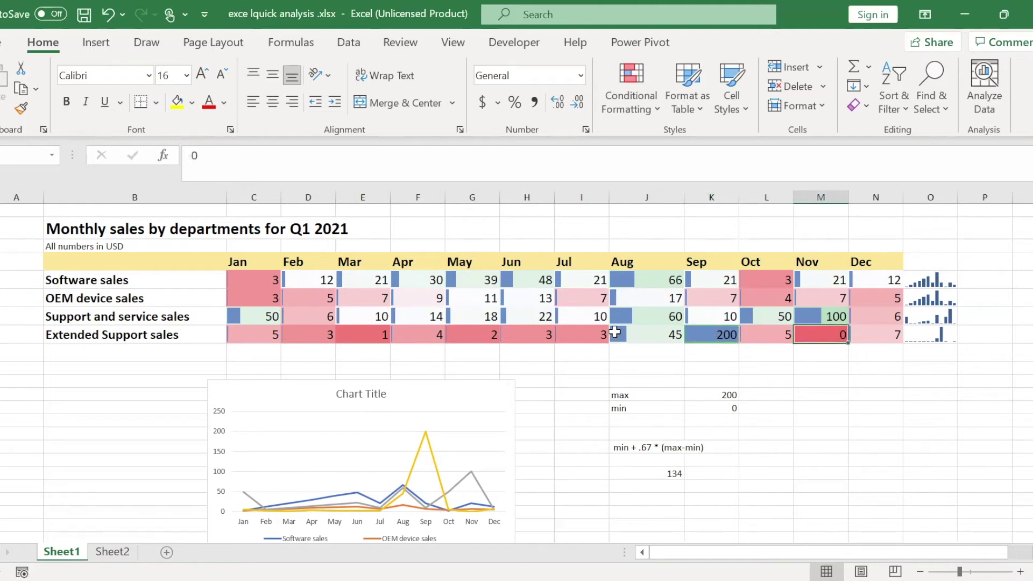
click(707, 318)
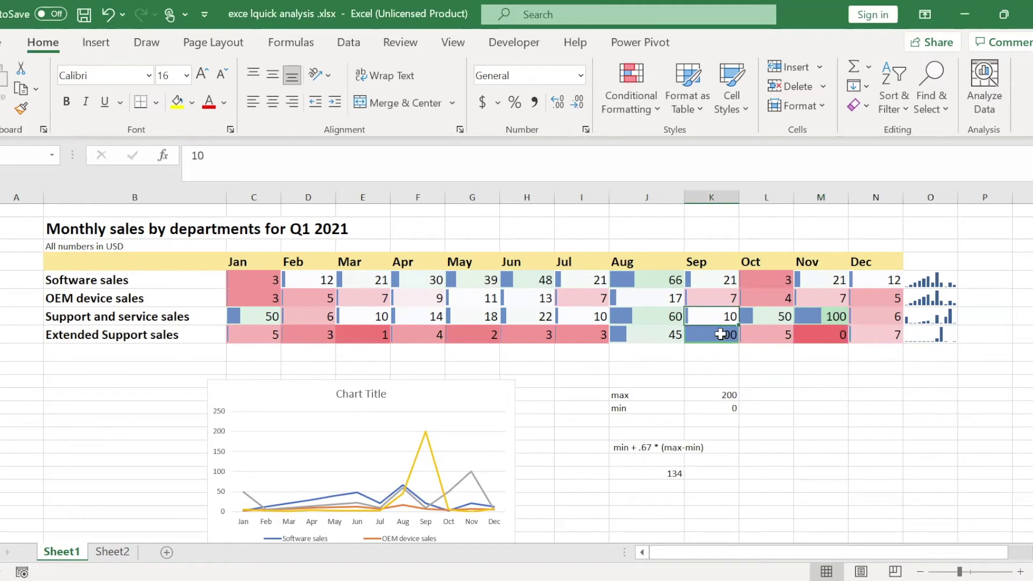
click(720, 334)
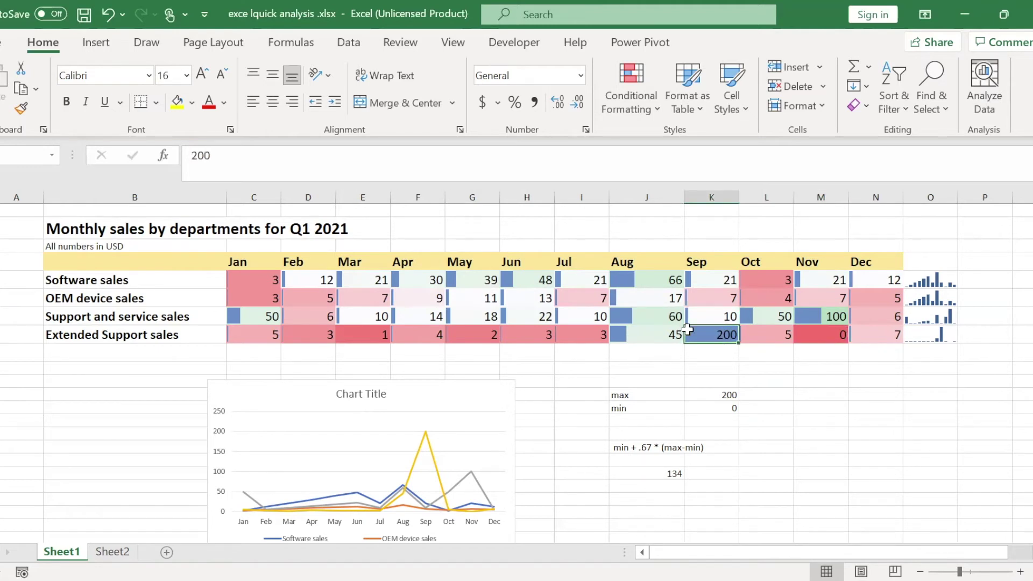
Step: Clear all conditional formatting from the whole sales table and apply only a color scale with Quick Analysis
key(ctrl+a)
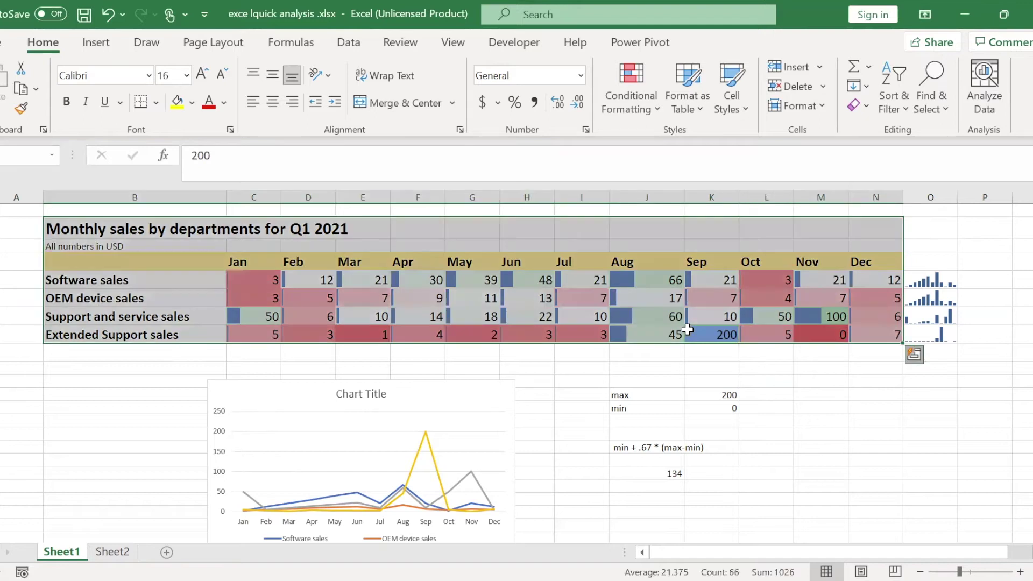
key(ctrl+q)
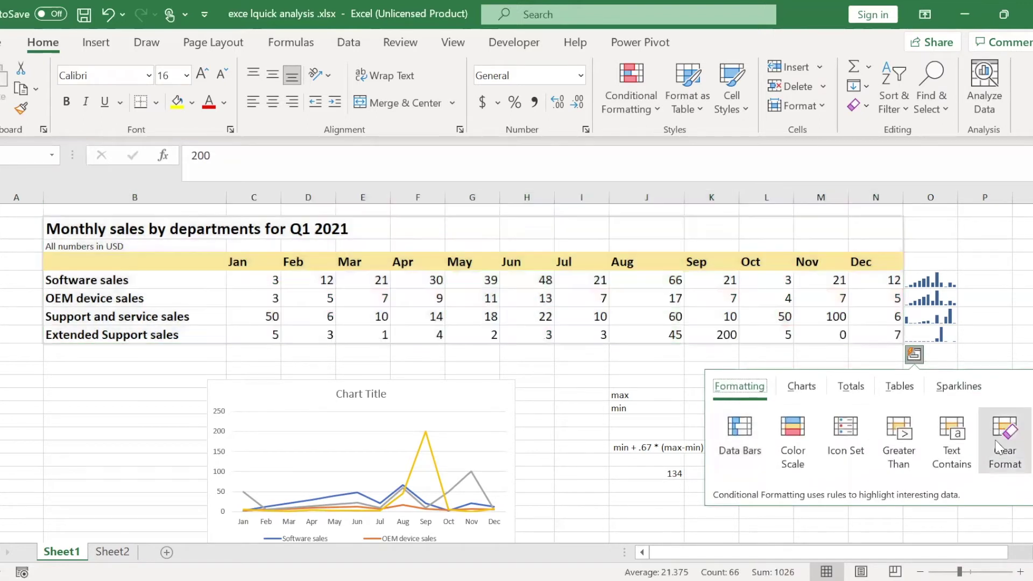
key(Escape)
key(ctrl+q)
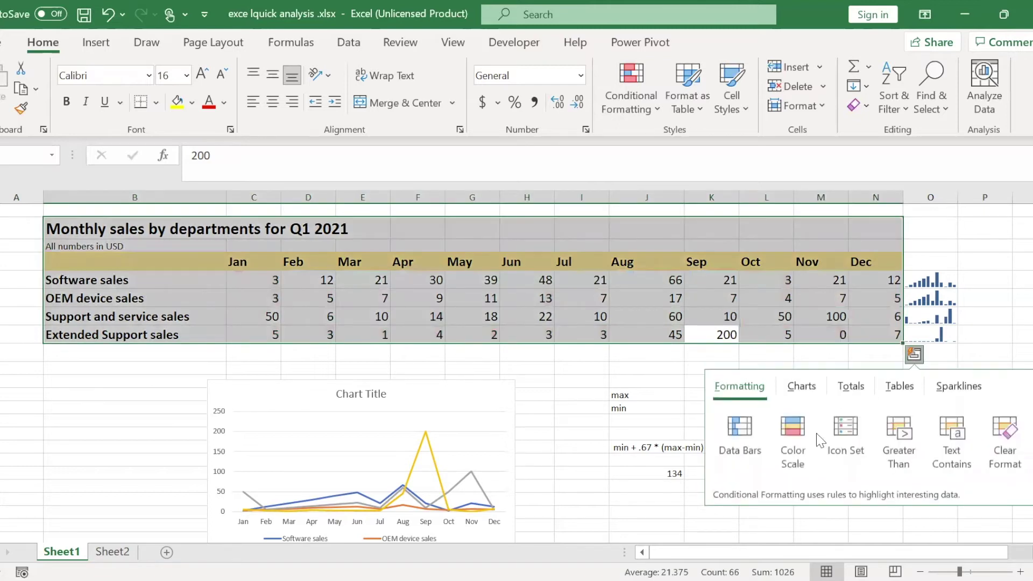
click(797, 450)
click(787, 381)
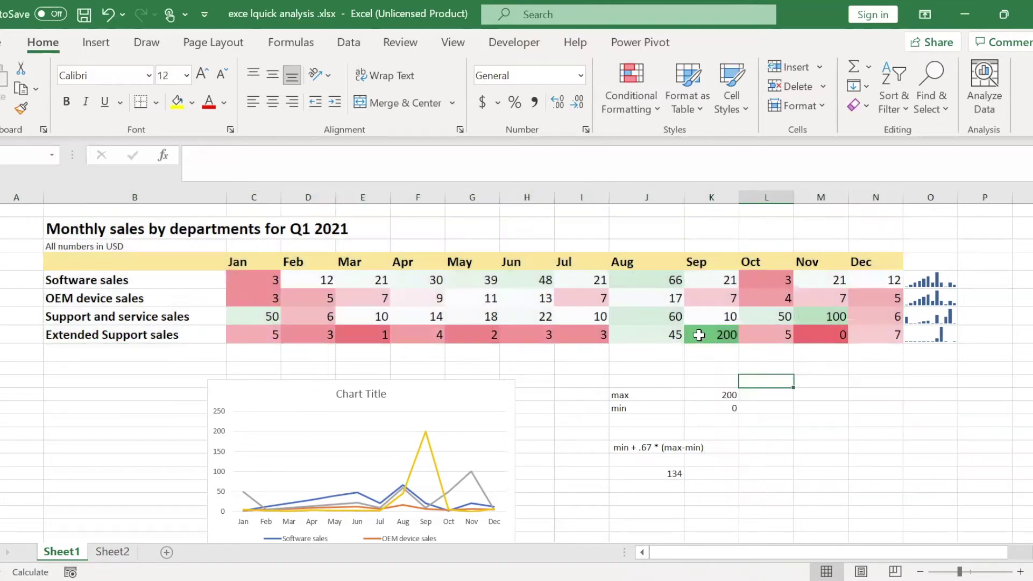
Step: Compare the color scale shading of September and November Extended Support sales and July OEM device sales
click(699, 335)
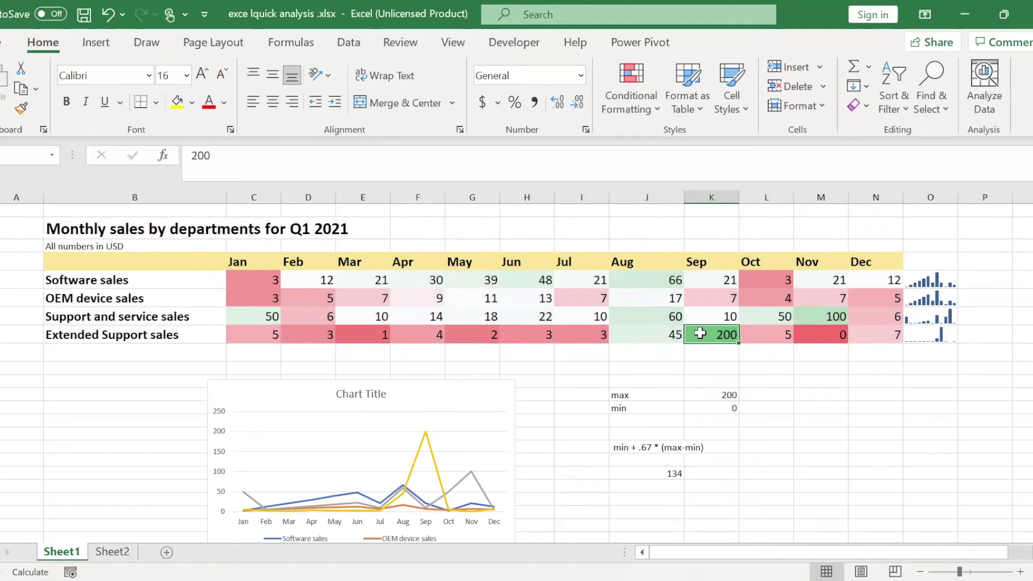
click(816, 335)
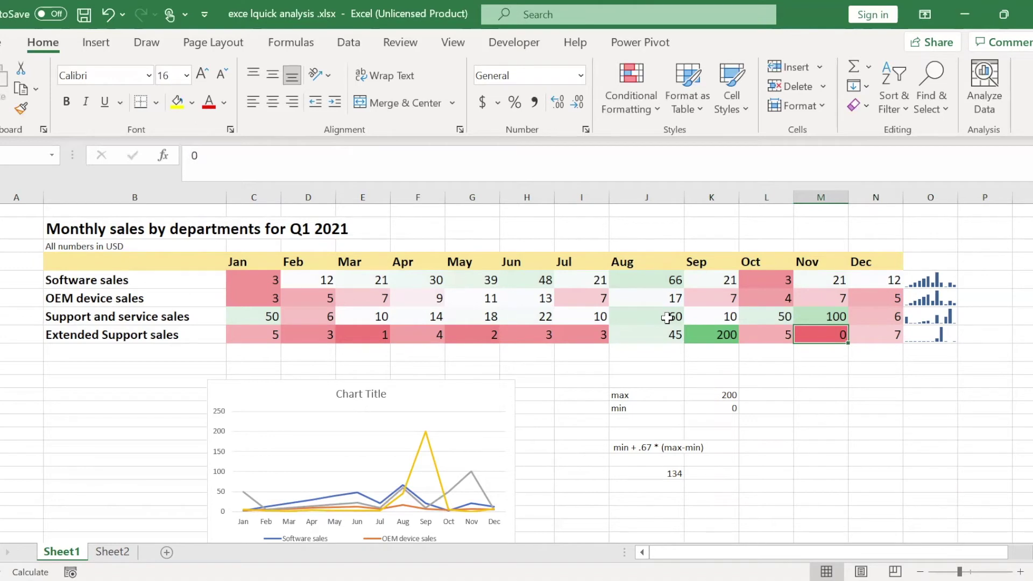
click(596, 291)
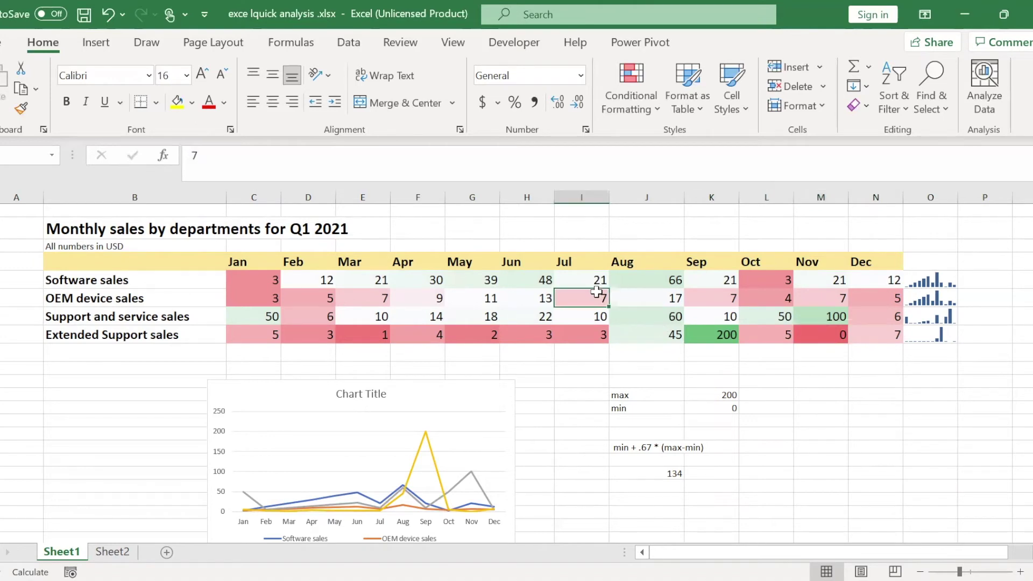
Step: Select the whole monthly sales table and add an icon set on top of the color scale with Quick Analysis
click(544, 312)
key(ctrl+a)
key(ctrl+q)
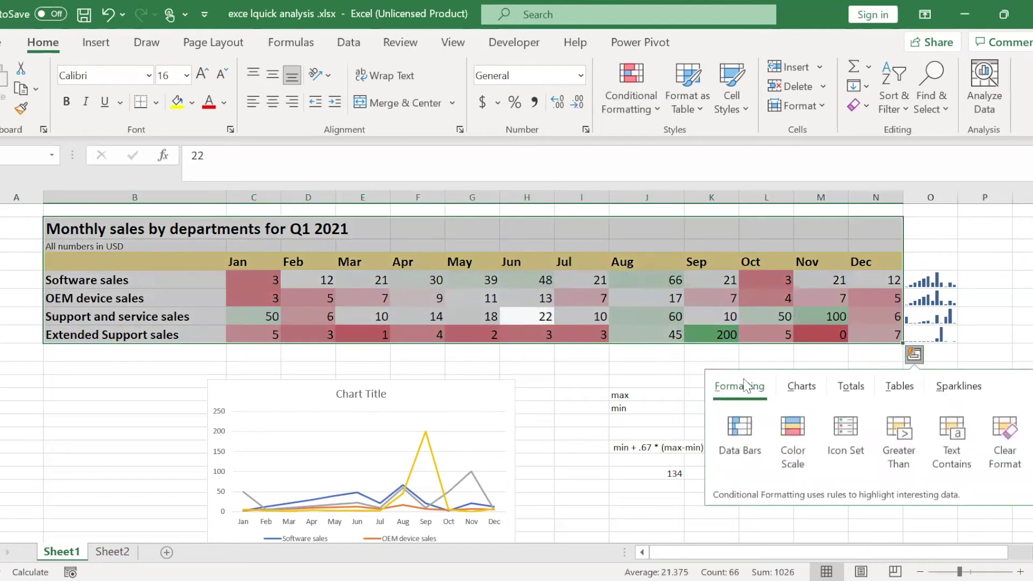
click(848, 434)
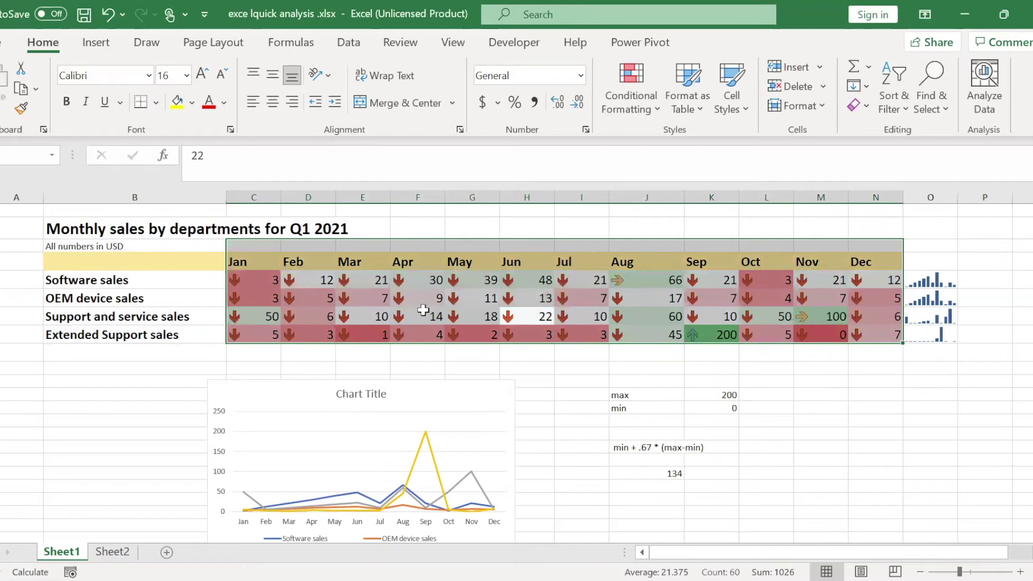
Step: Compare the arrow icons of January and August Software sales, April Support and service sales and September Extended Support sales
click(426, 312)
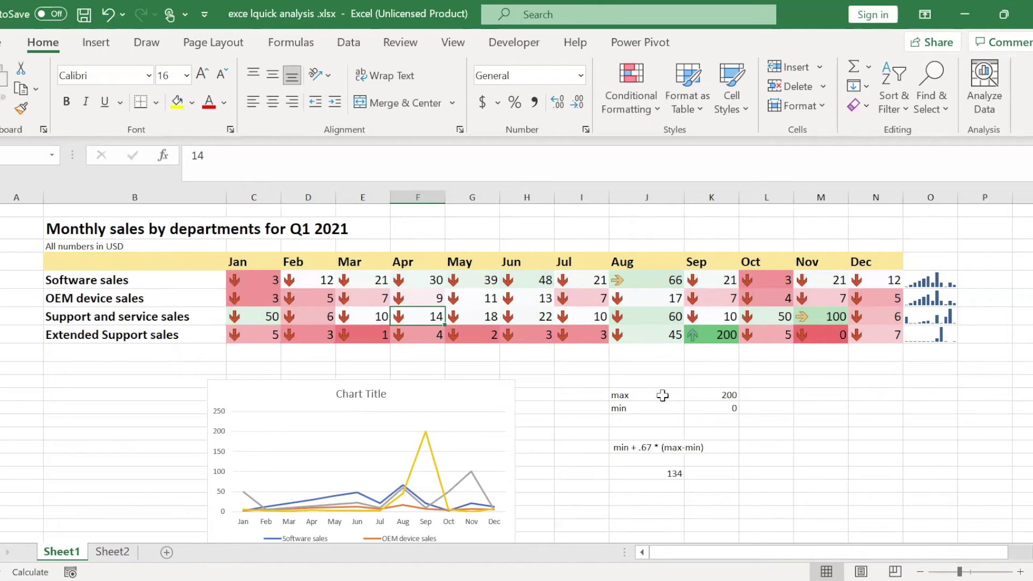
click(253, 280)
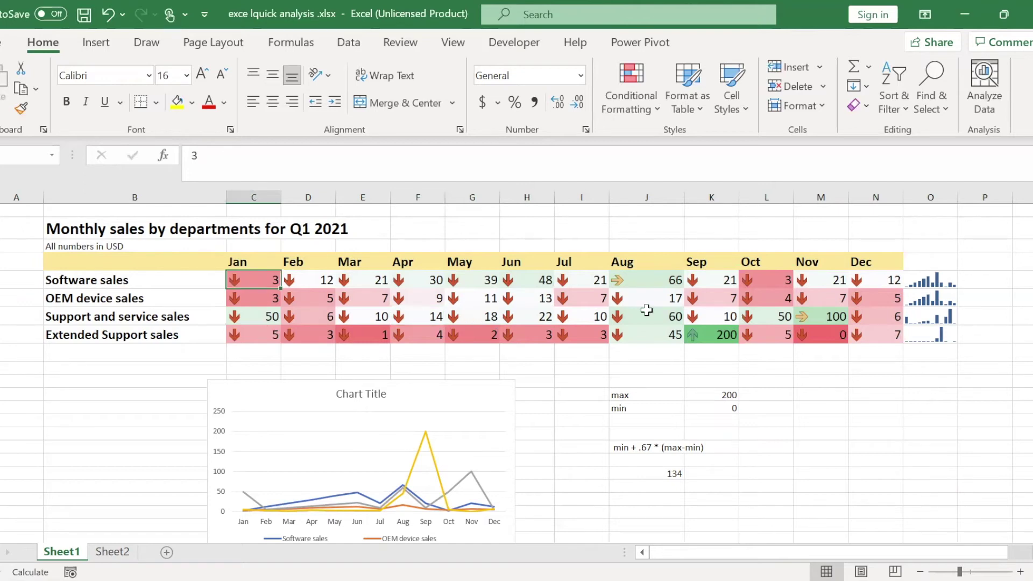
click(648, 281)
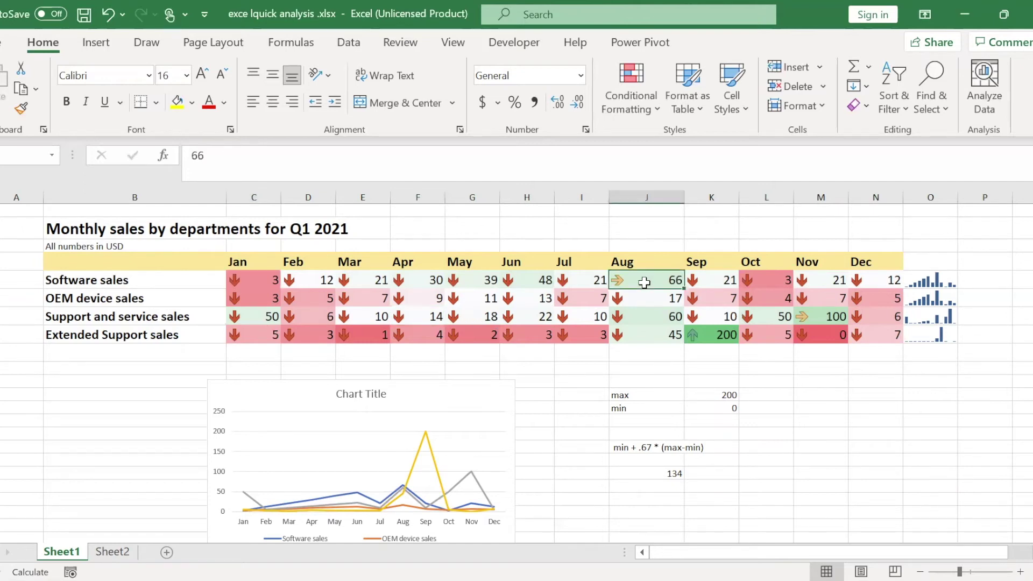
click(708, 340)
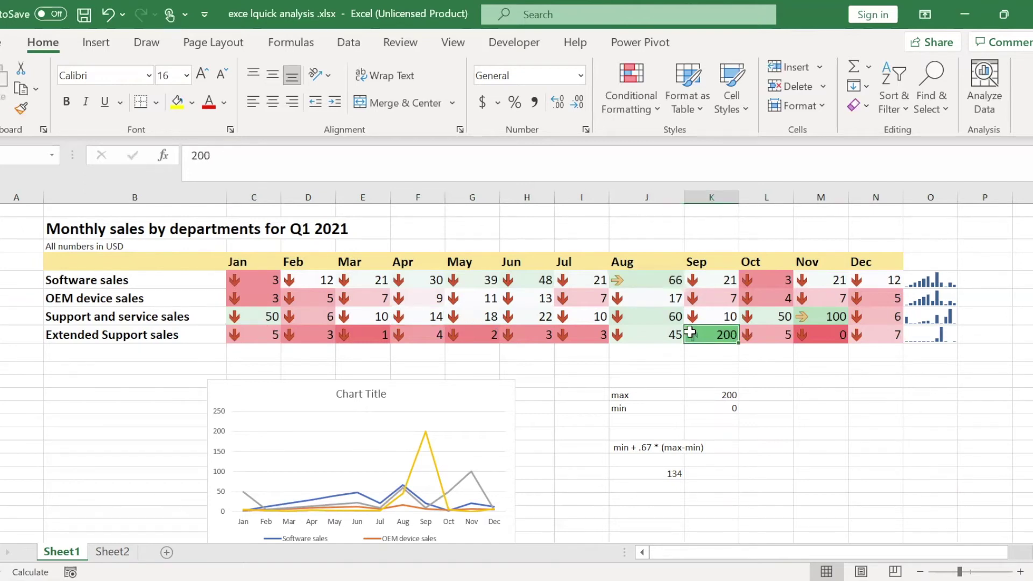
click(241, 276)
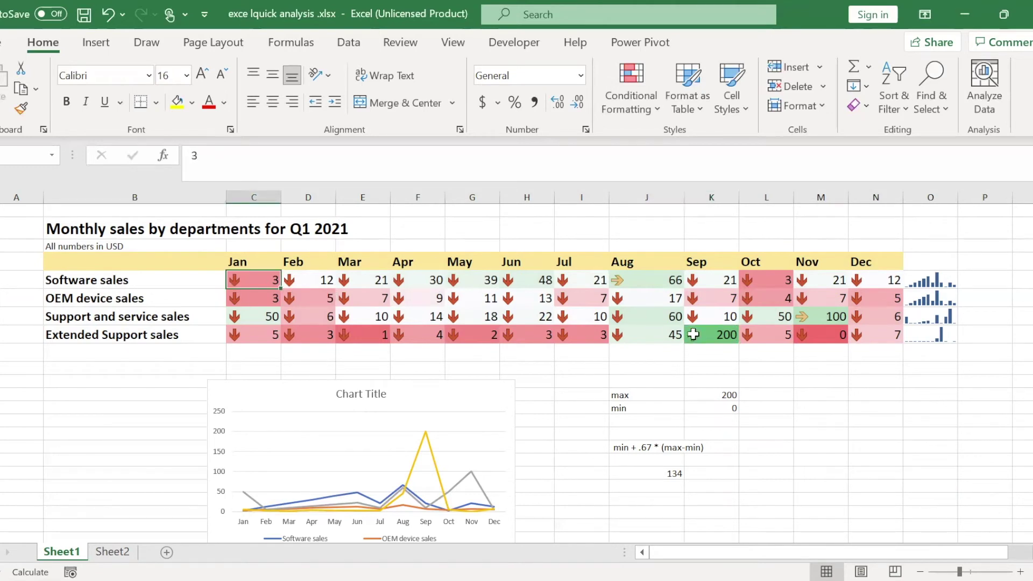
Step: Review the sales values from January Software through December Extended Support, checking the January, October and December Support and service arrows
drag(265, 285, 877, 335)
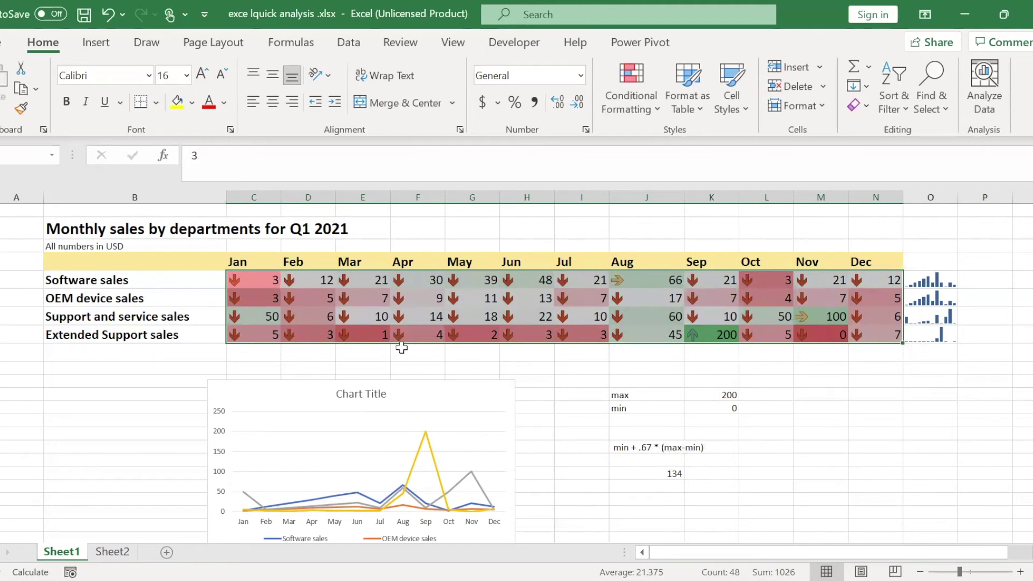
click(272, 319)
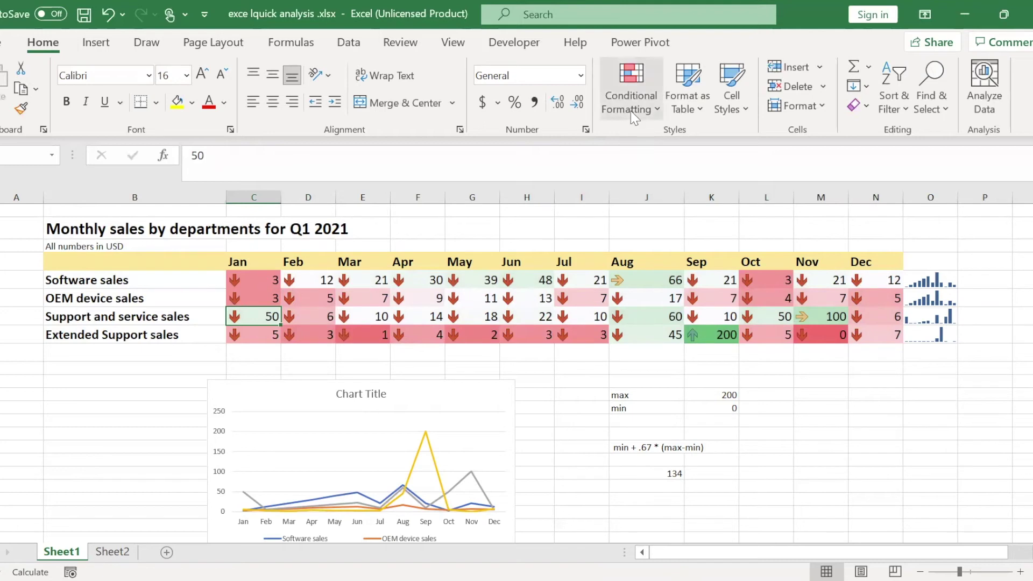
click(867, 319)
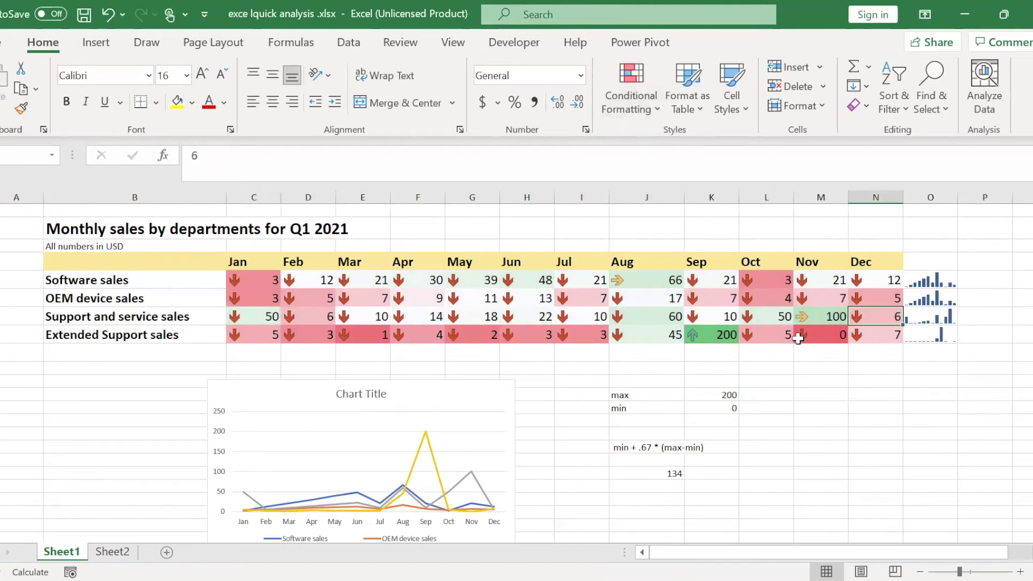
click(764, 325)
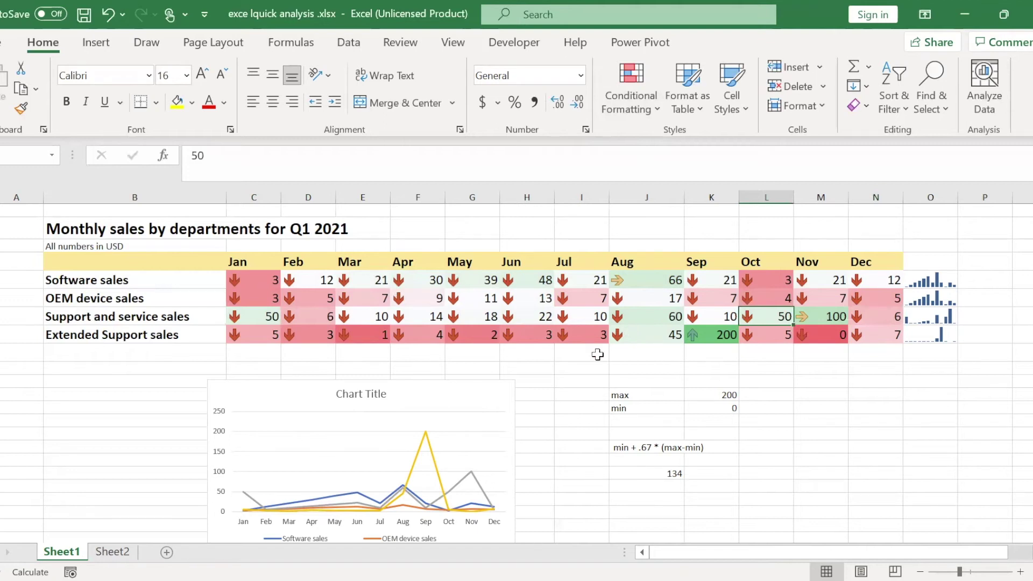
click(259, 318)
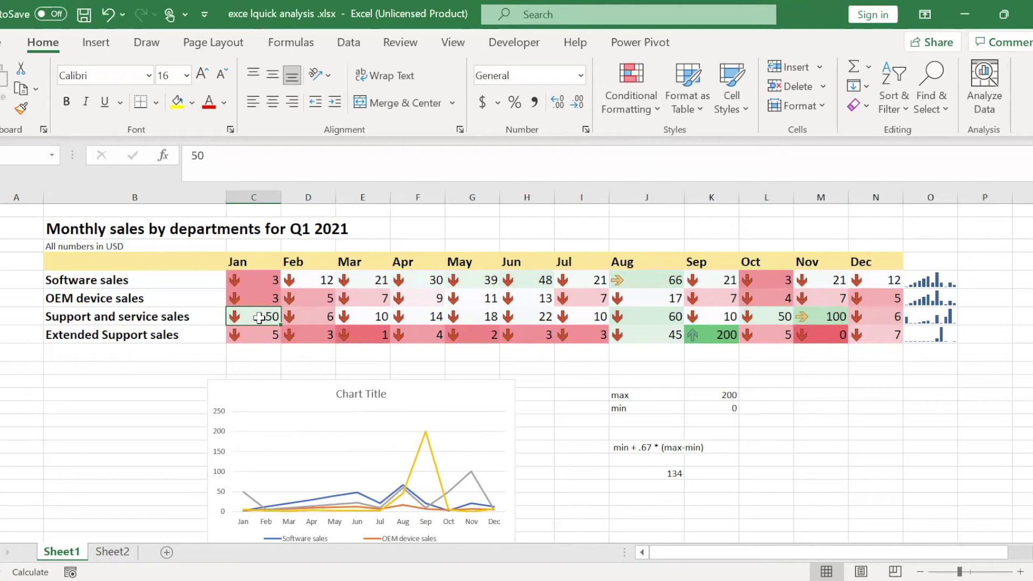
Step: Open the icon set rule in the conditional formatting rules manager and review its arrow thresholds, leaving the rule as it is
click(631, 89)
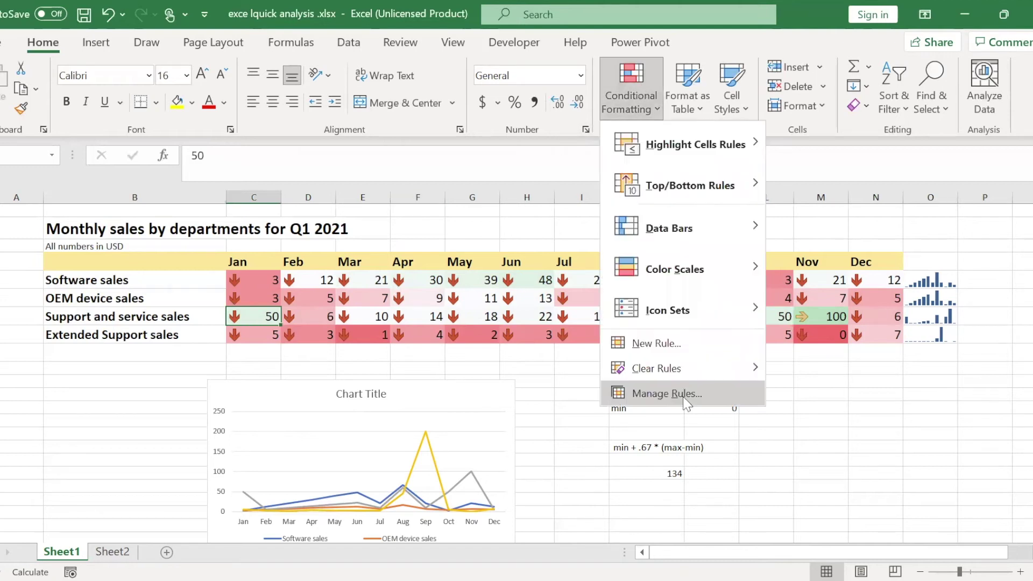
click(667, 394)
click(275, 322)
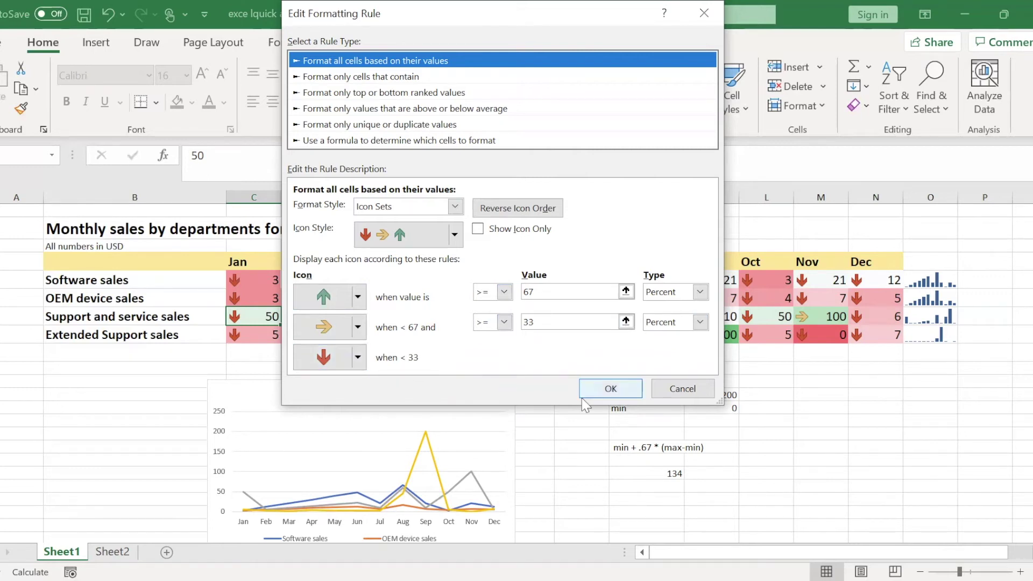
click(670, 389)
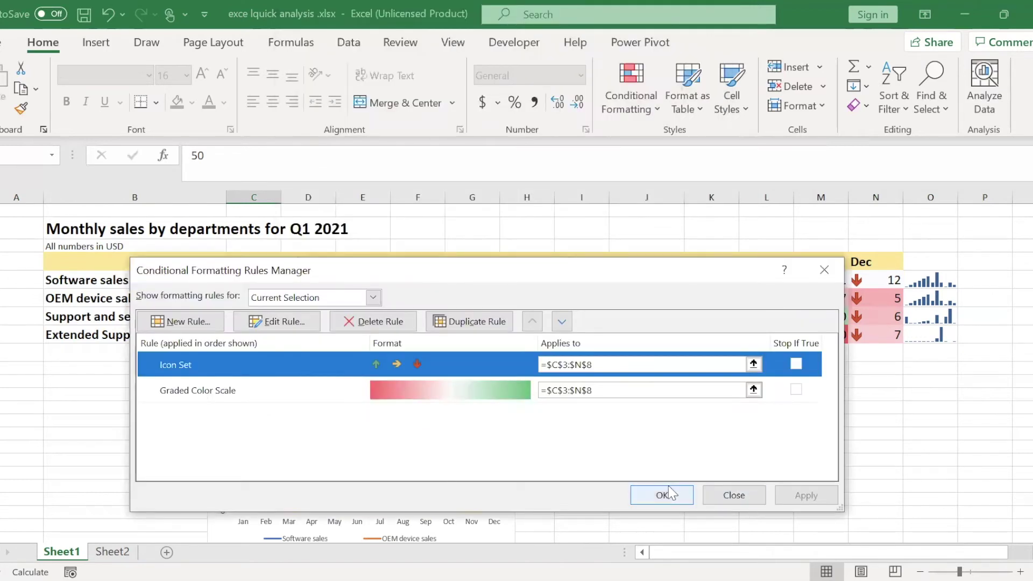
click(661, 495)
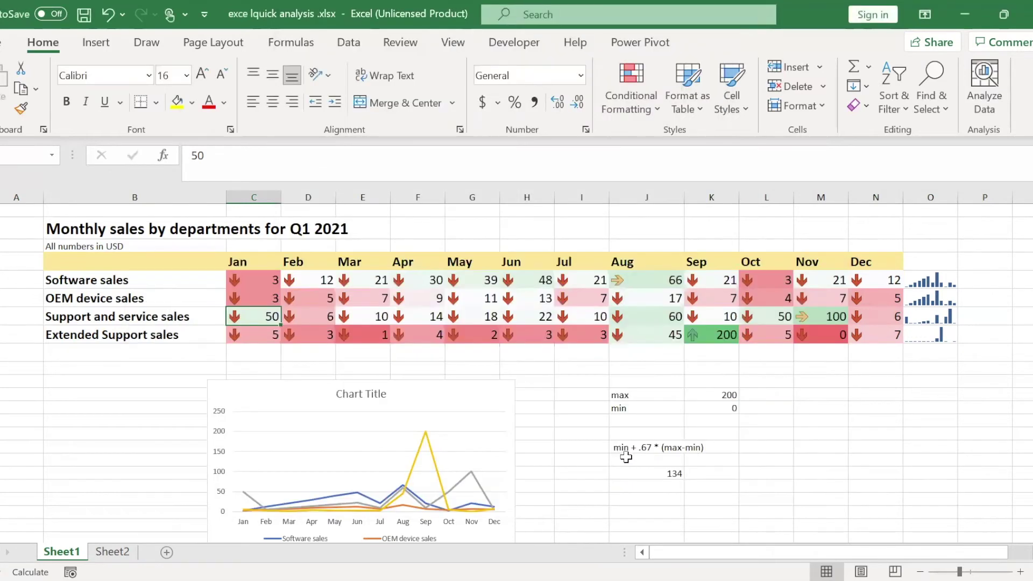
Step: Examine the written threshold expression, the max and min cells, and the formula that calculates the green arrow cutoff
click(619, 447)
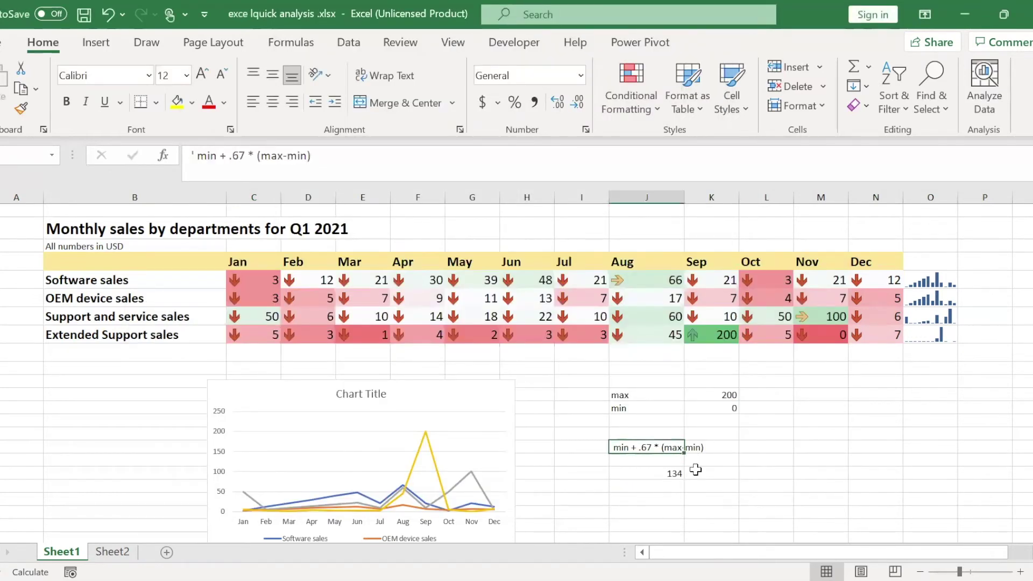
click(730, 409)
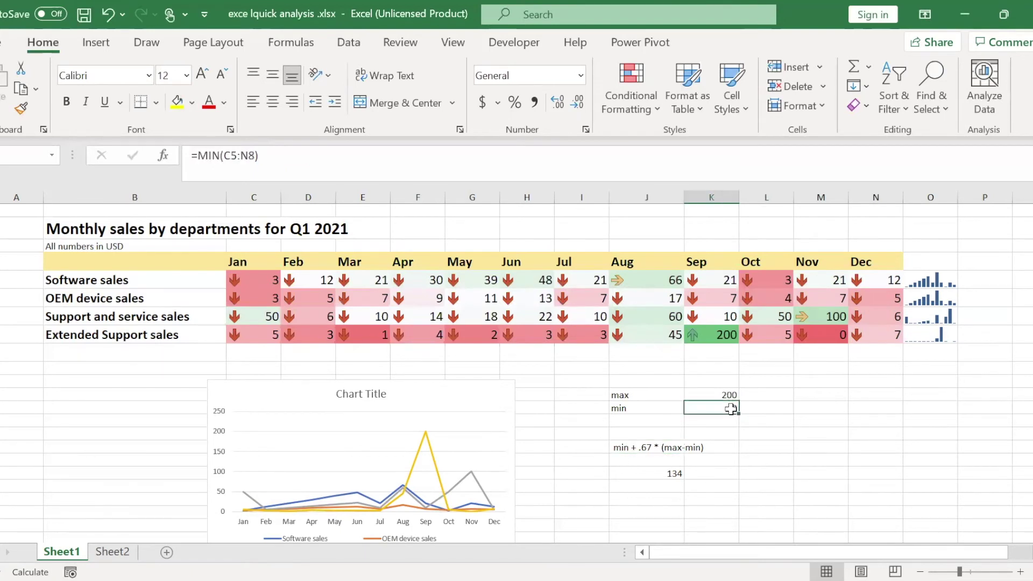
click(638, 442)
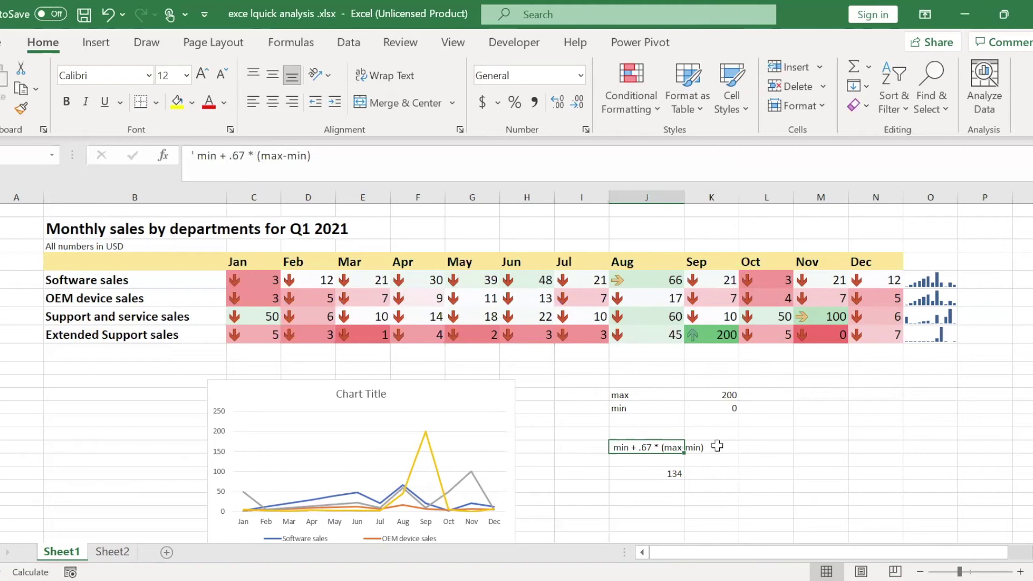
click(716, 397)
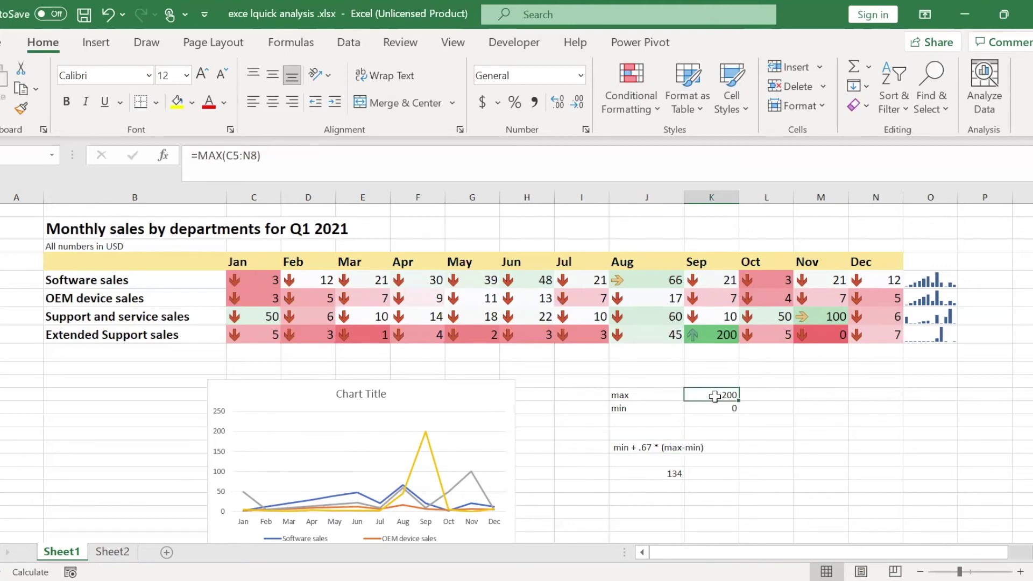
click(646, 474)
double_click(636, 473)
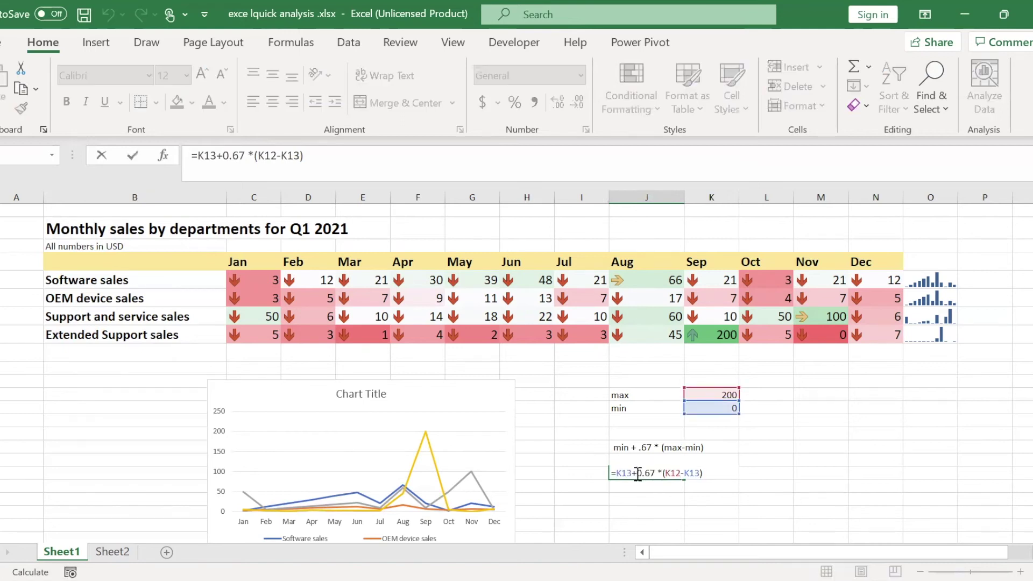
key(Return)
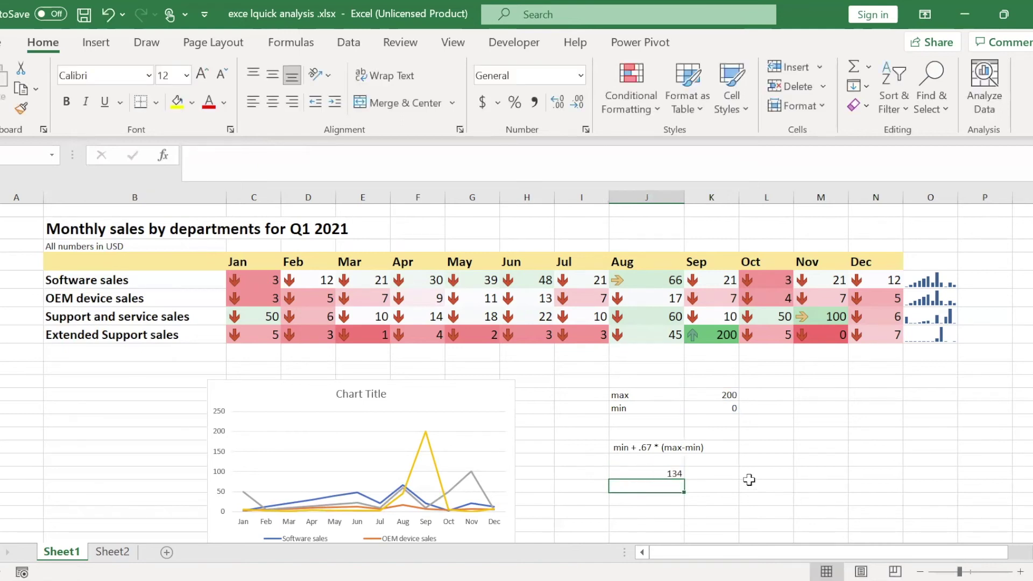
click(659, 473)
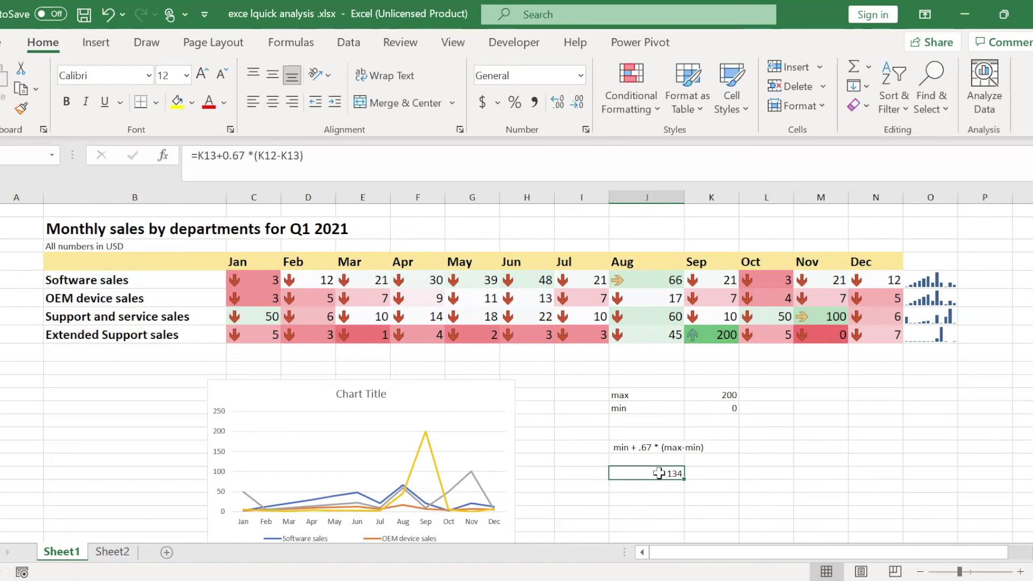
Step: Set the January Support and service sales to 135 to test the green arrow cutoff
click(262, 320)
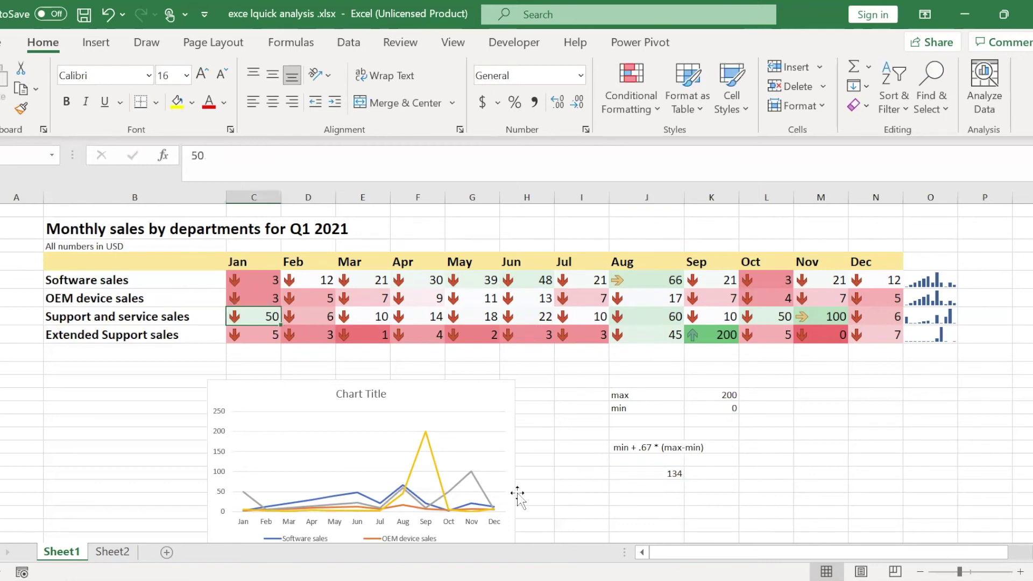
text(1)
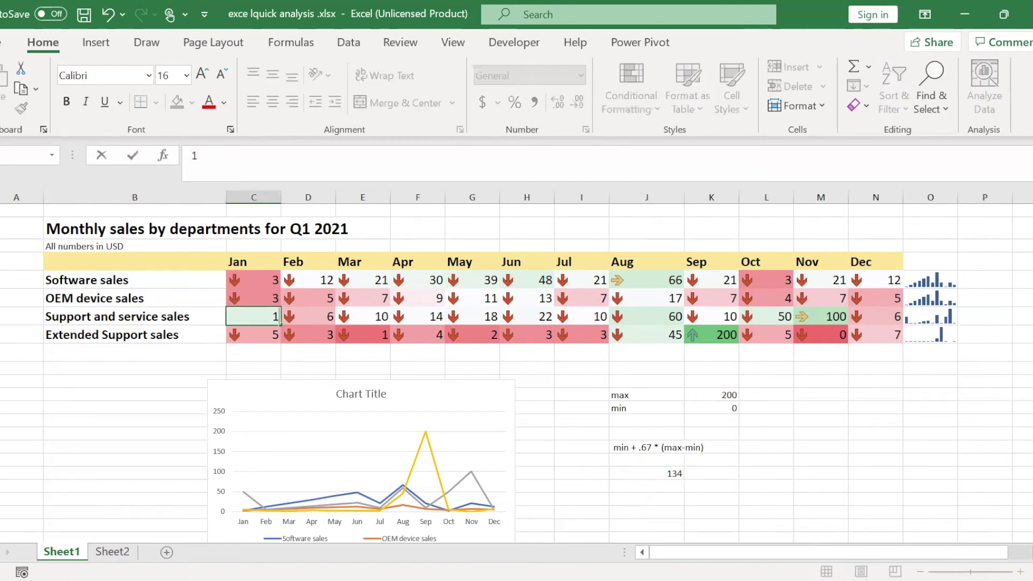
text(35)
key(Return)
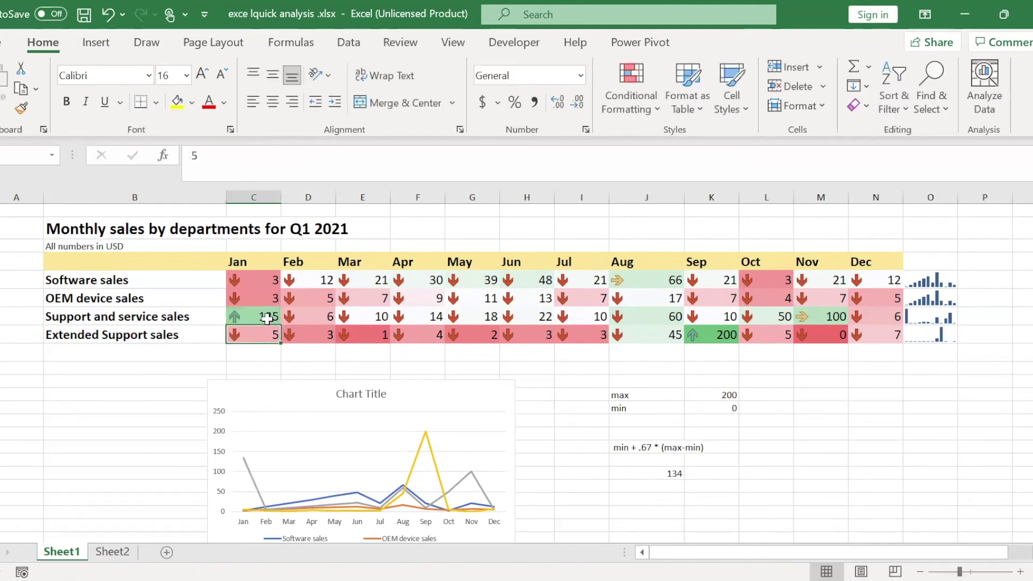
Step: Set the January Support and service sales to 133 to test a value just below the cutoff
click(266, 318)
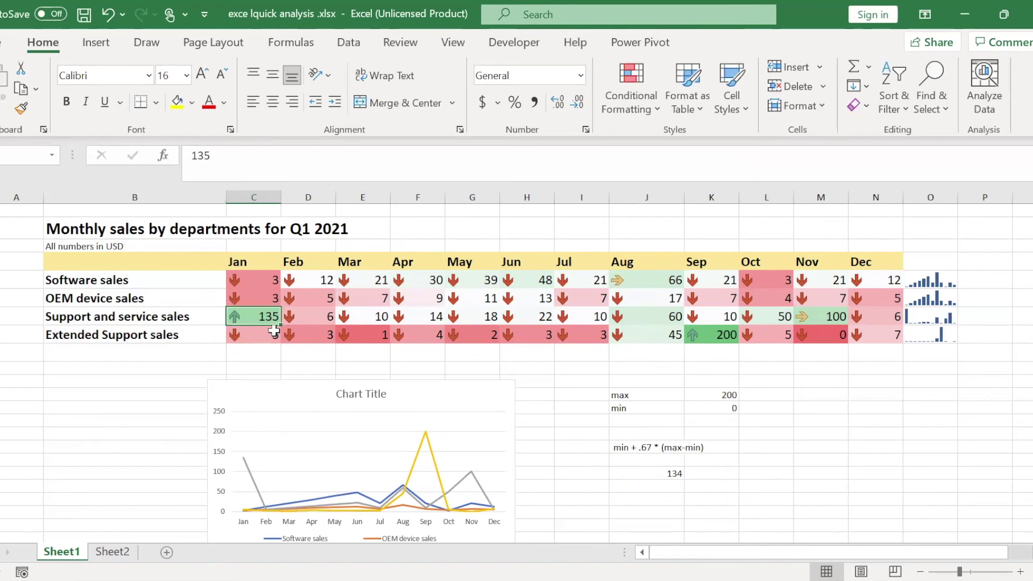
text(133)
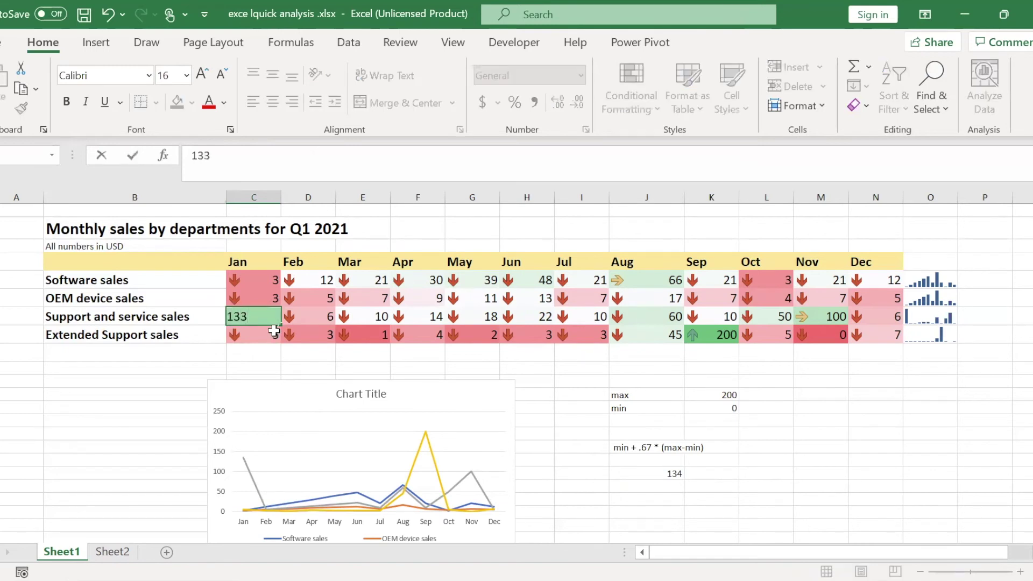
key(Return)
Step: Edit the icon set rule so the green arrow uses a Number threshold of 101 or more
click(251, 317)
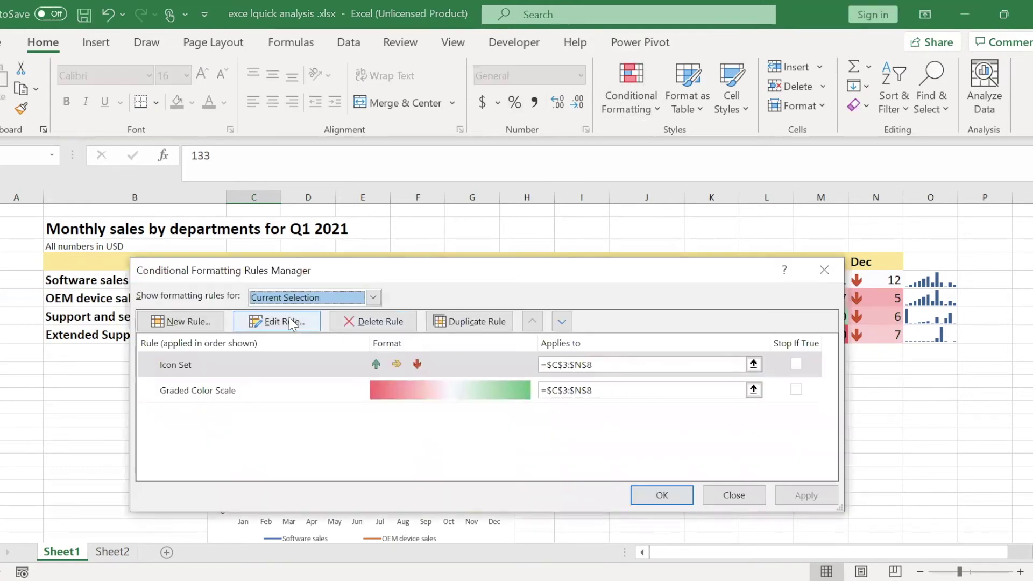
click(291, 324)
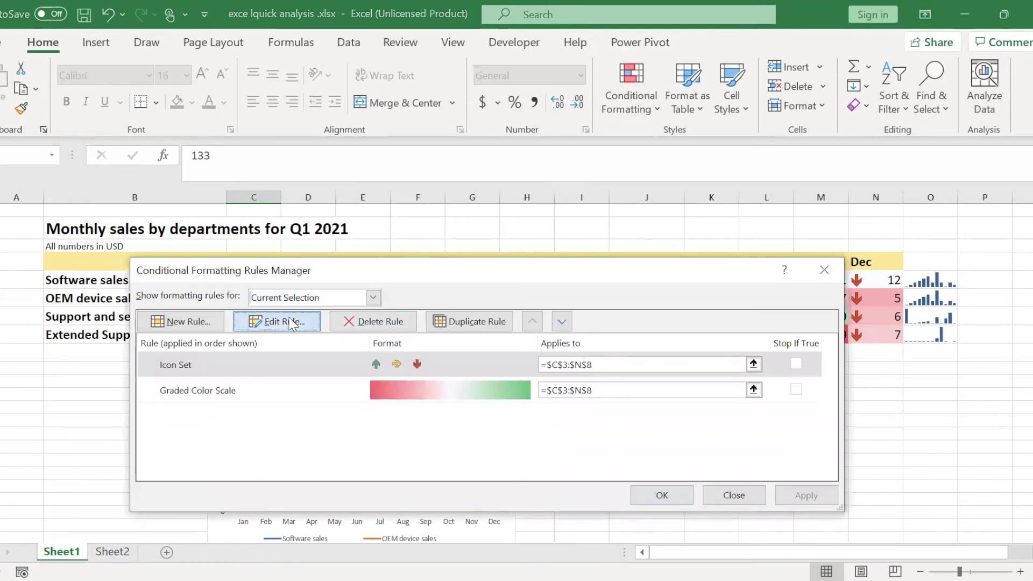
click(682, 461)
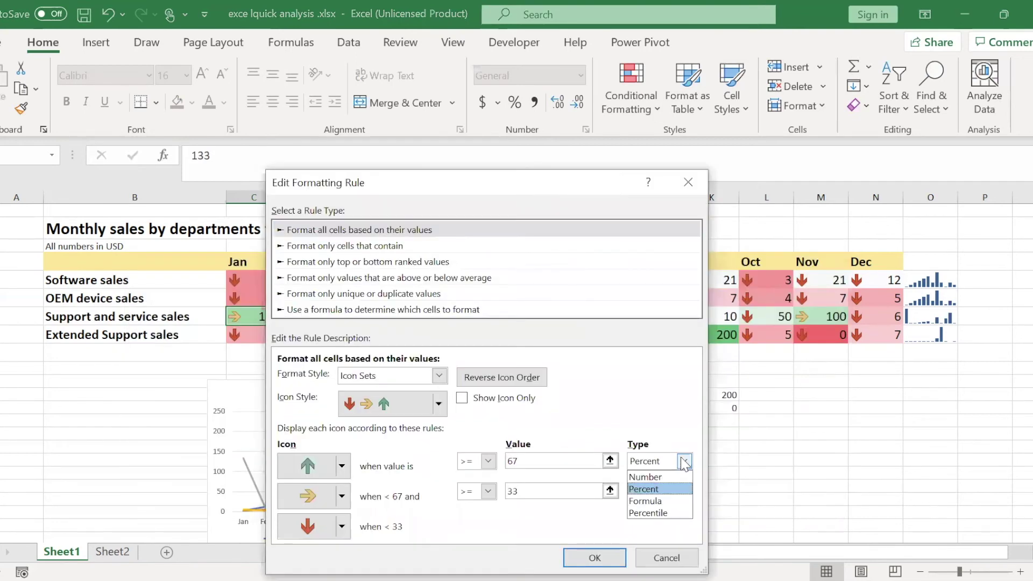
click(671, 477)
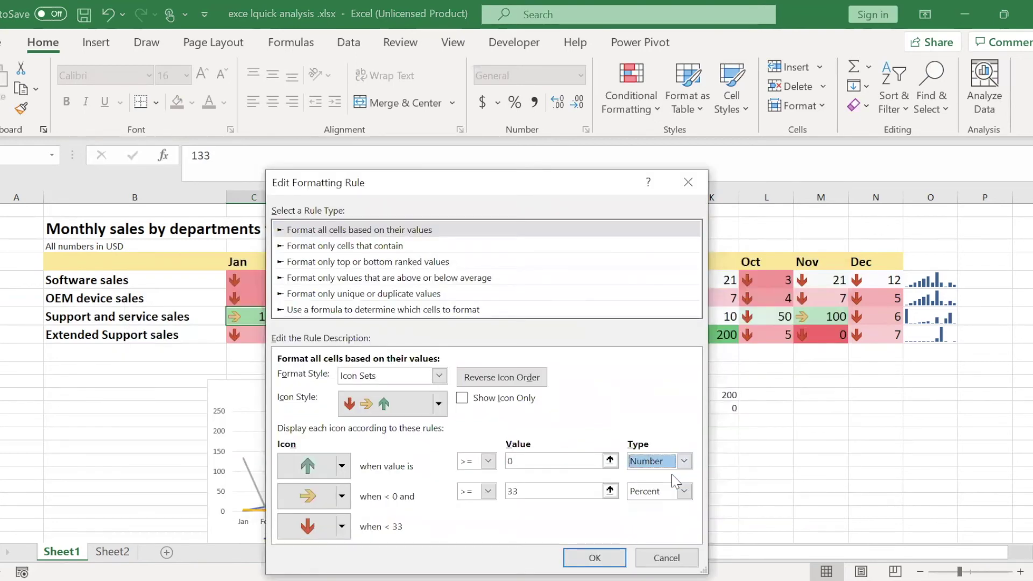
click(582, 461)
key(BackSpace)
text(100)
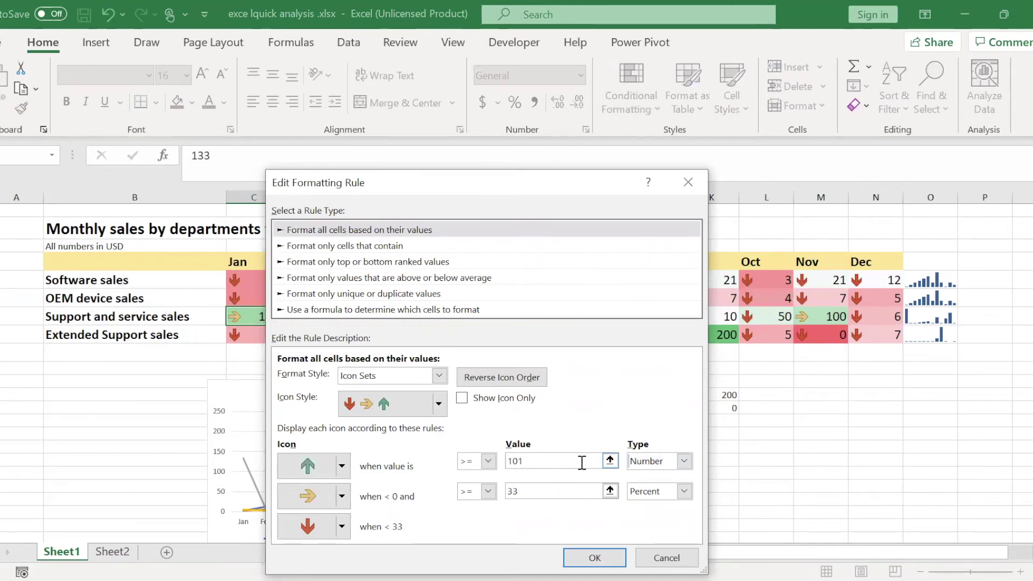
Step: Change the yellow arrow's percent threshold, apply the edited icon set rule and check the October Support and service arrow
double_click(555, 491)
key(BackSpace)
text(10)
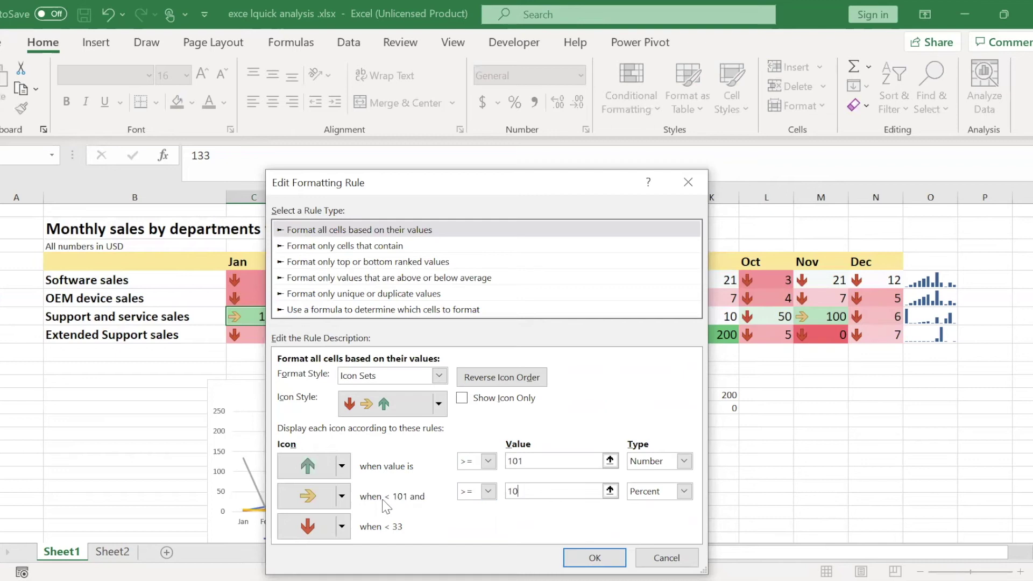
key(BackSpace)
key(BackSpace)
text(5)
click(594, 557)
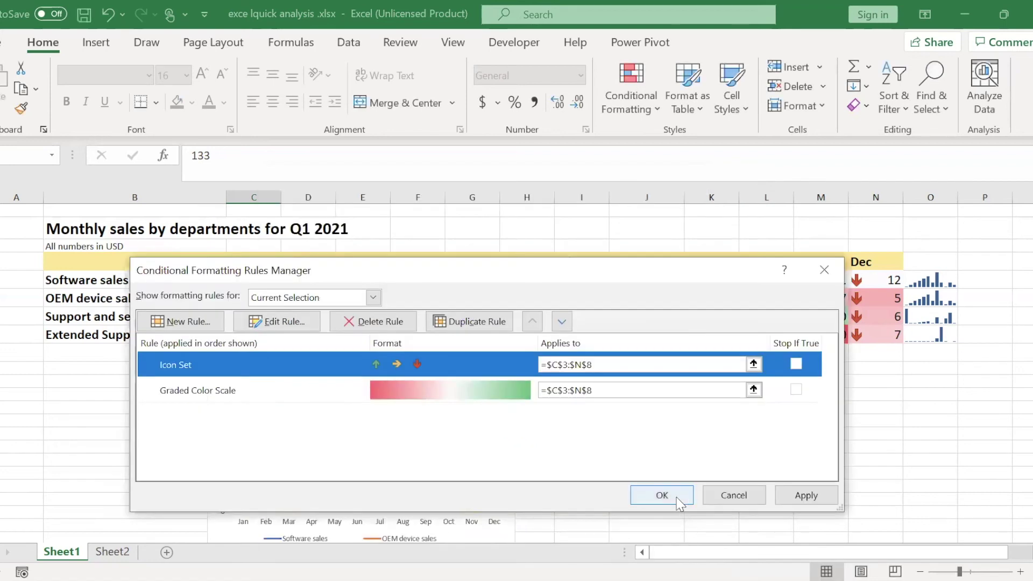
click(802, 494)
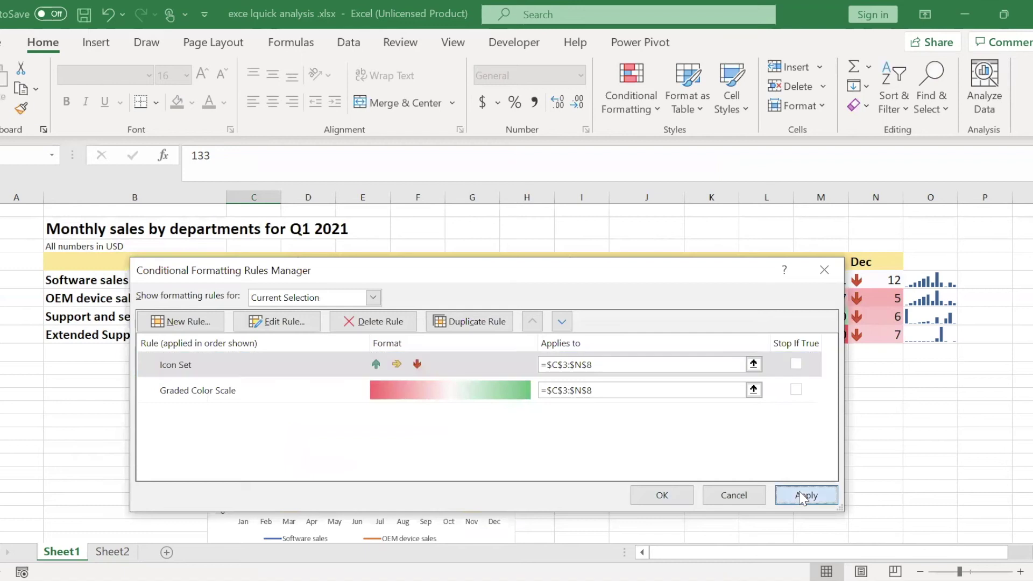
click(661, 496)
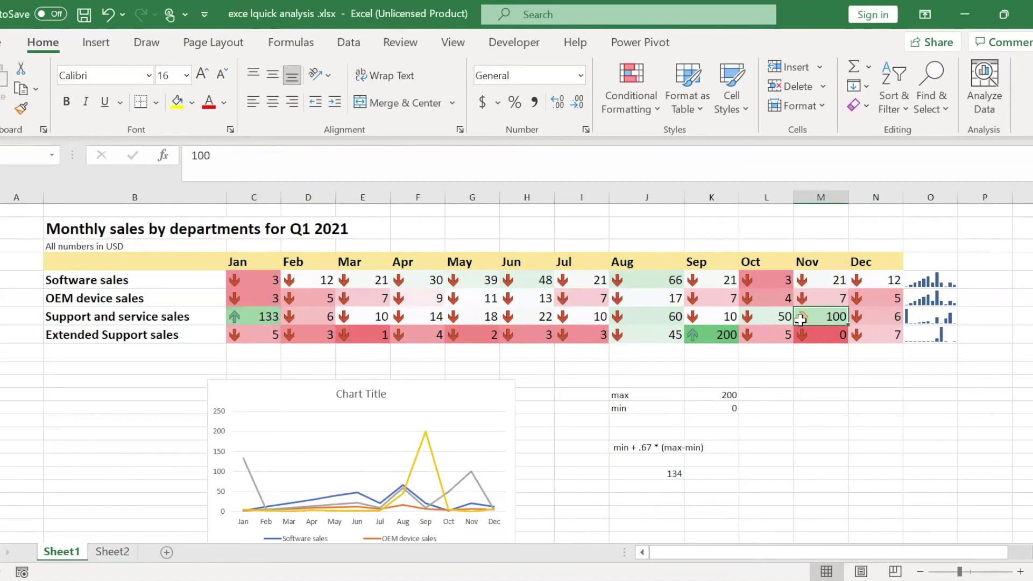
click(760, 318)
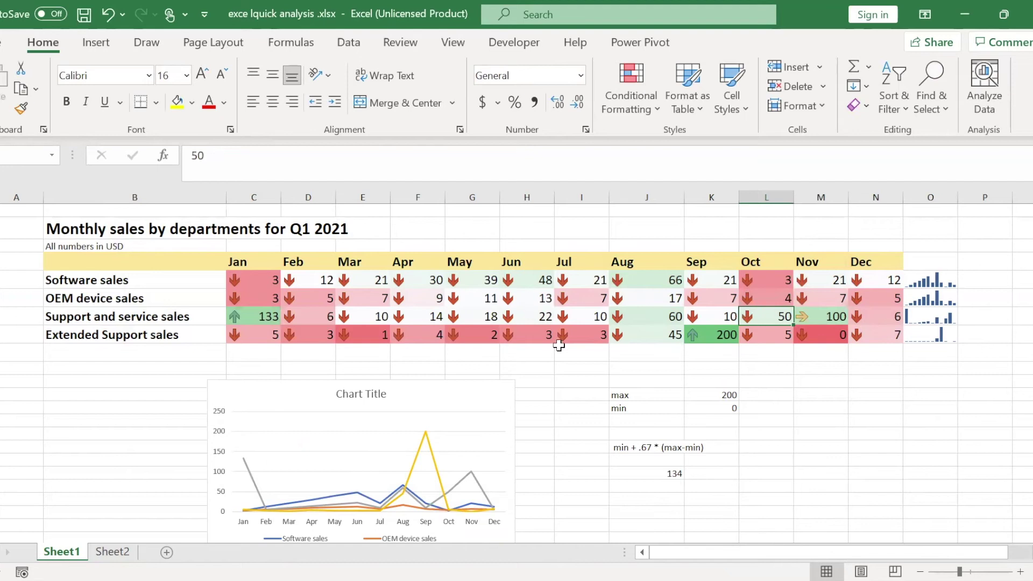
Step: Select the whole sales table and use Quick Analysis to highlight cells greater than 199 with Light Red Fill with Dark Red Text
click(536, 317)
key(ctrl+a)
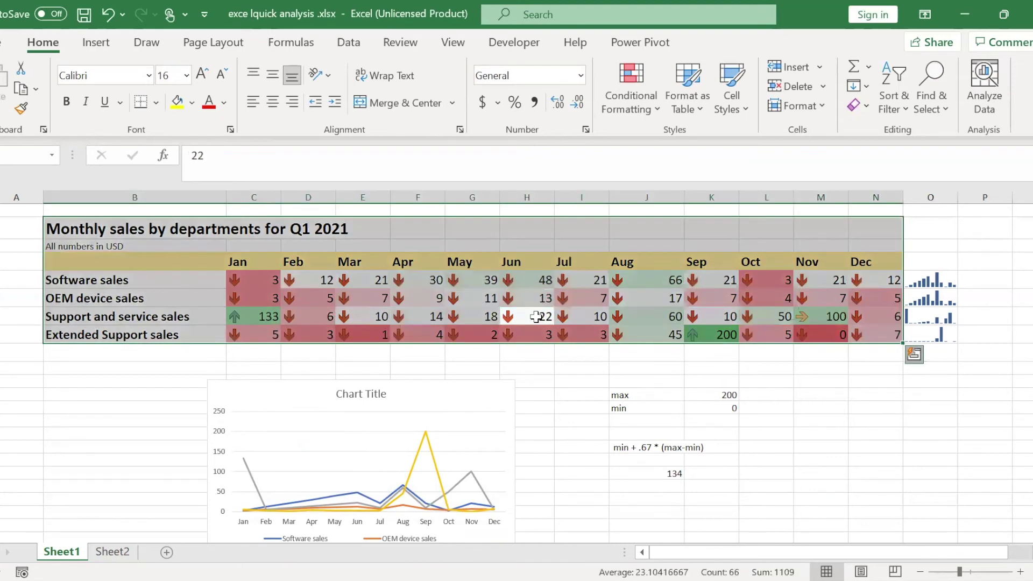
key(ctrl+q)
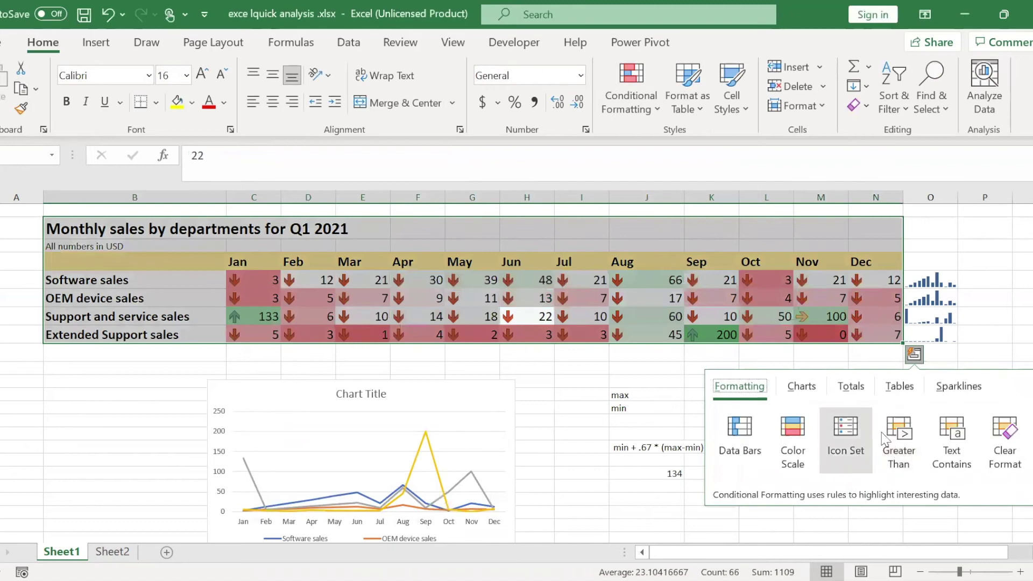
click(897, 437)
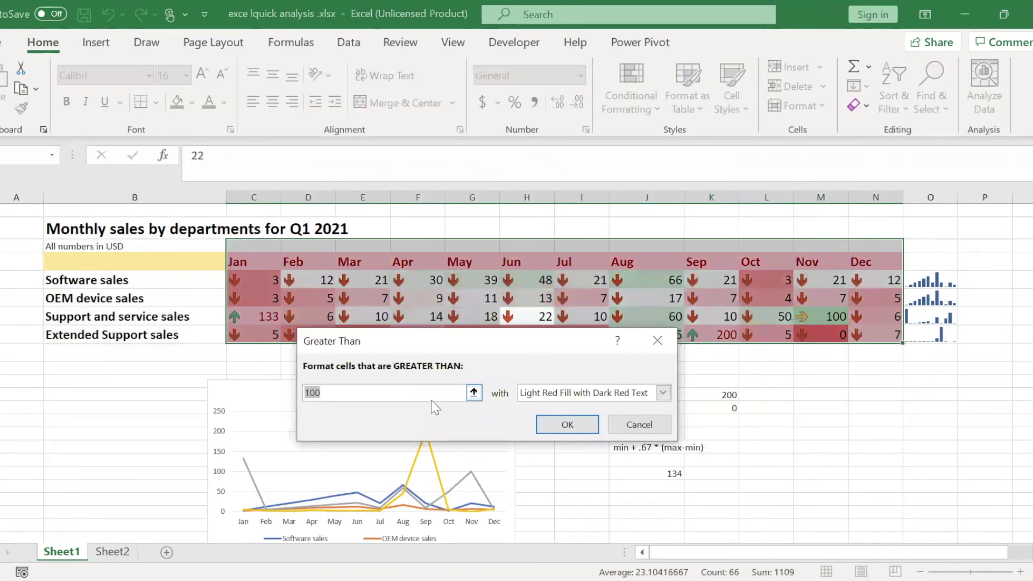
text(199)
click(586, 424)
Step: Select the whole sales table again and clear all its conditional formatting with Quick Analysis
click(383, 323)
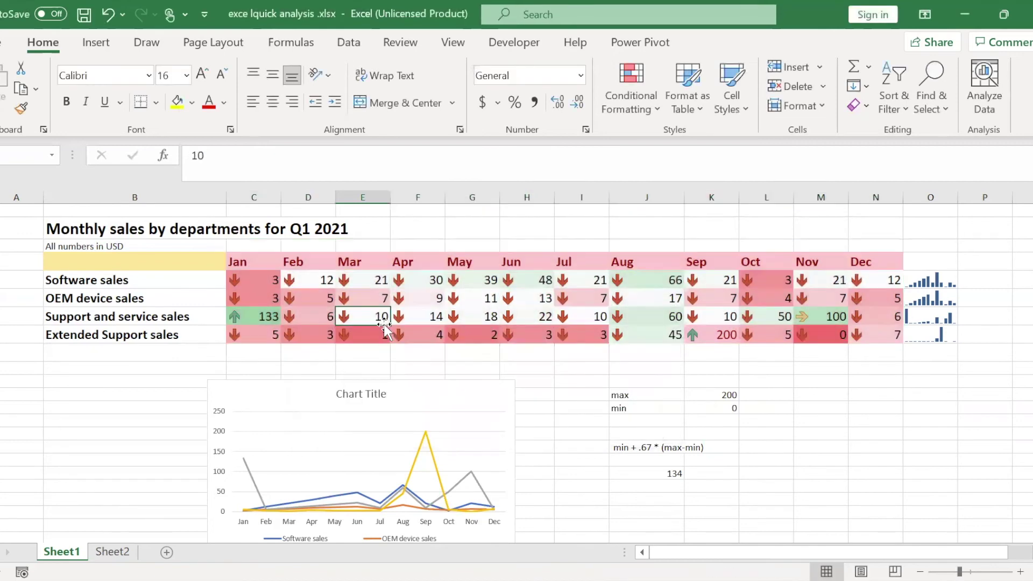
key(ctrl+a)
key(ctrl+q)
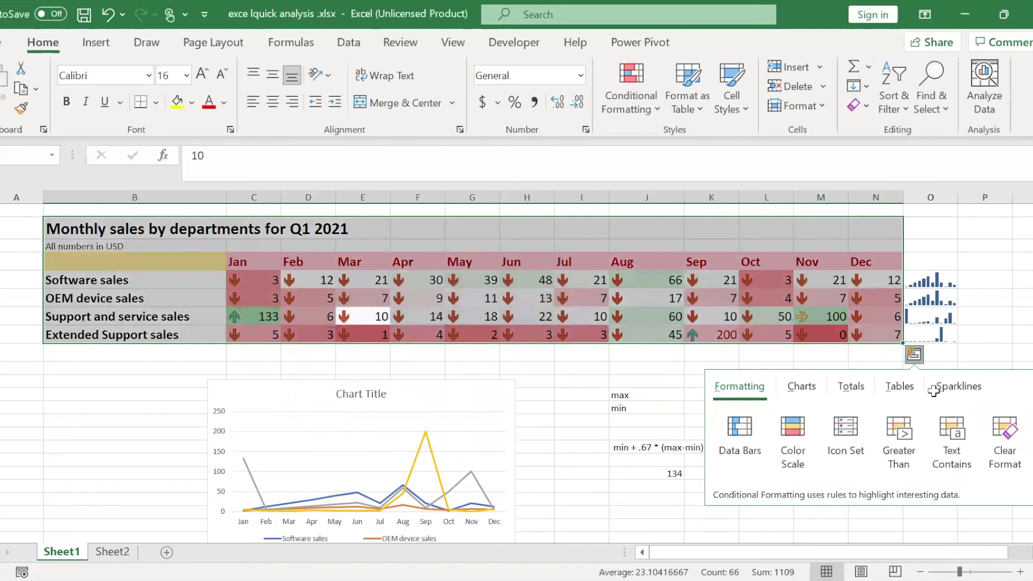
click(1002, 452)
Step: Add a Greater Than 199 highlight in Light Red Fill with Dark Red Text to the cleared table and check the sales cells
key(ctrl+q)
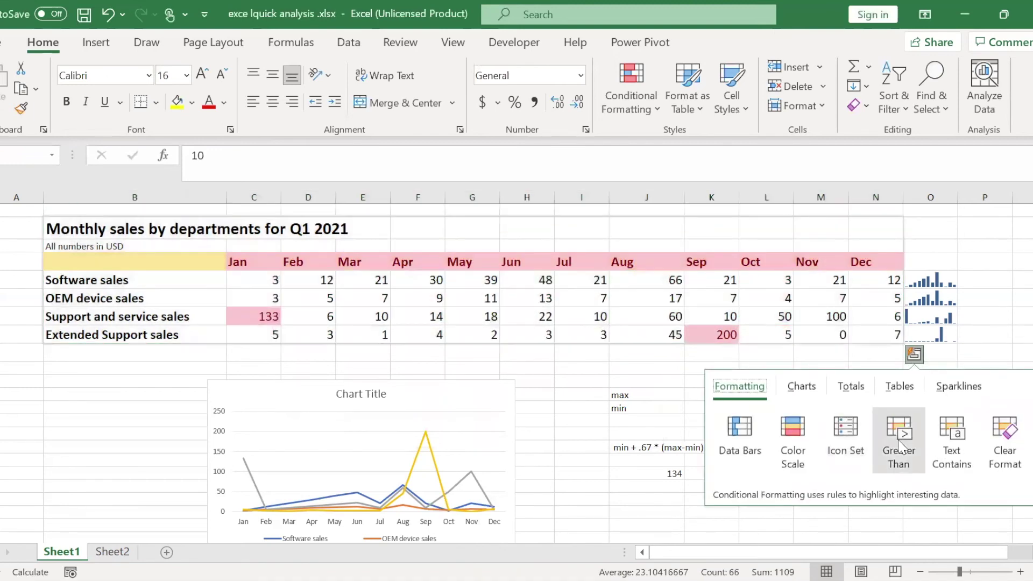
click(899, 438)
text(134)
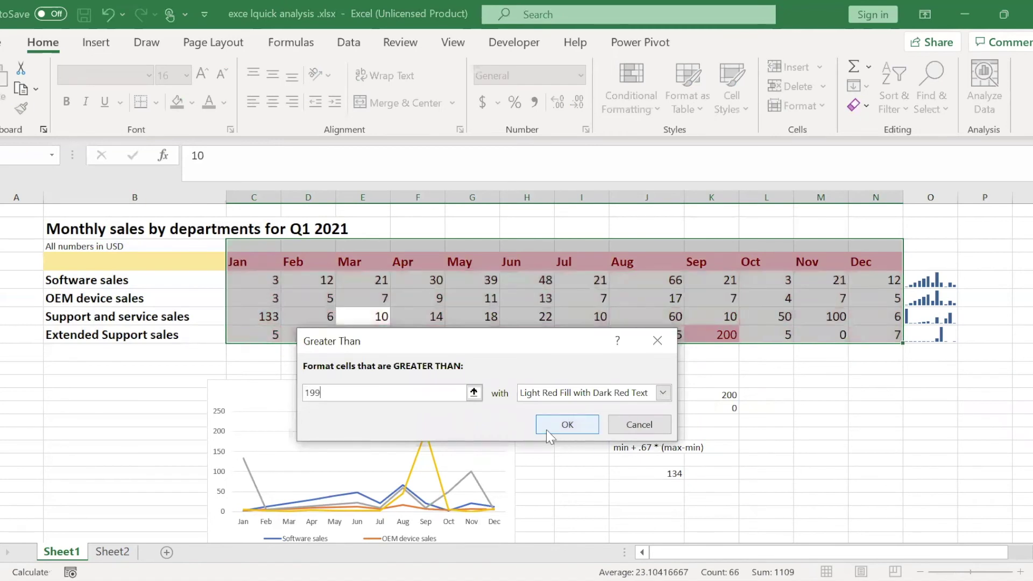
click(547, 429)
click(669, 334)
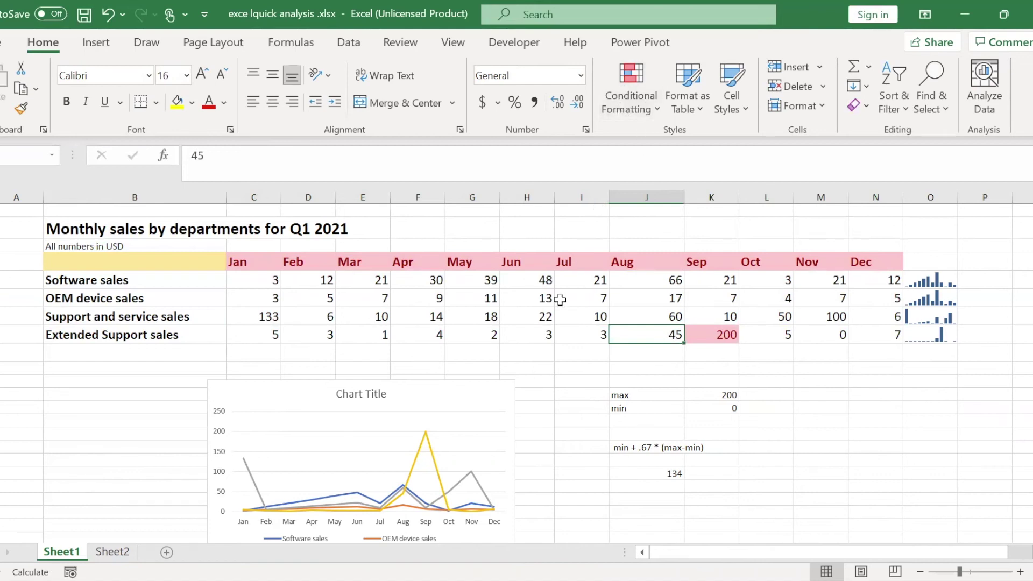
click(801, 319)
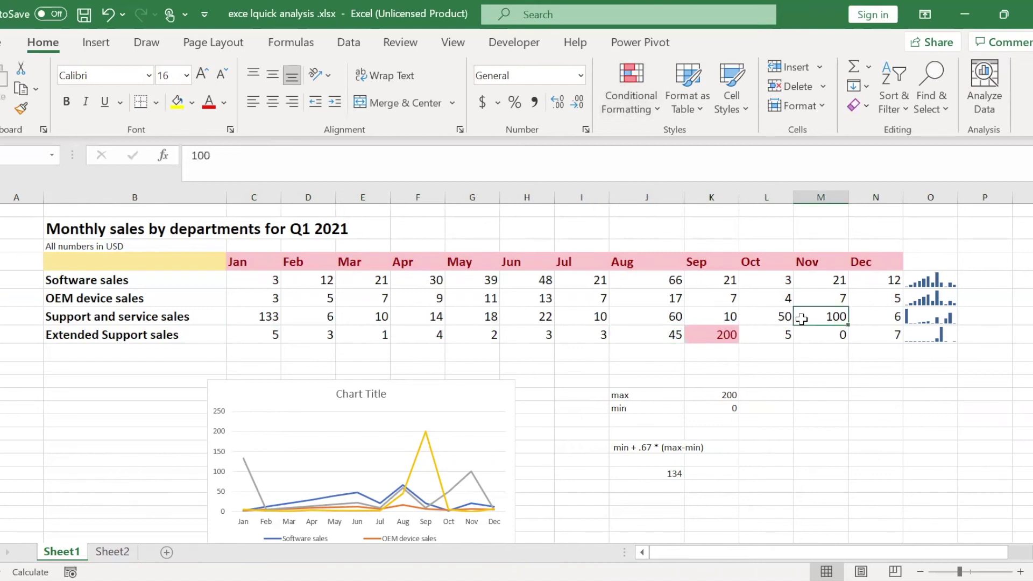
Step: Highlight cells containing the text Mar with Light Red Fill with Dark Red Text across the whole sales table using Quick Analysis
key(ctrl+a)
click(914, 354)
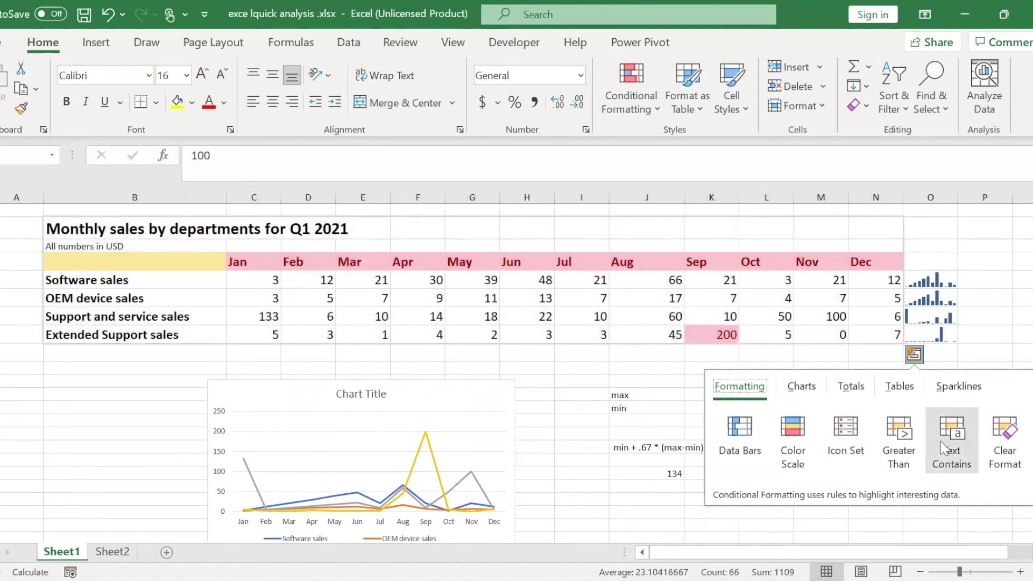
click(941, 441)
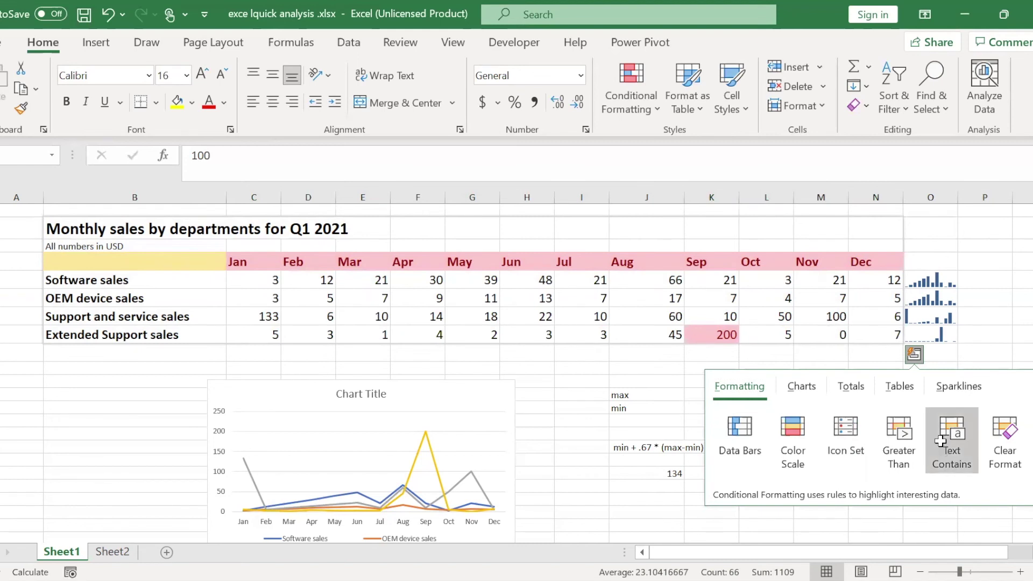
key(BackSpace)
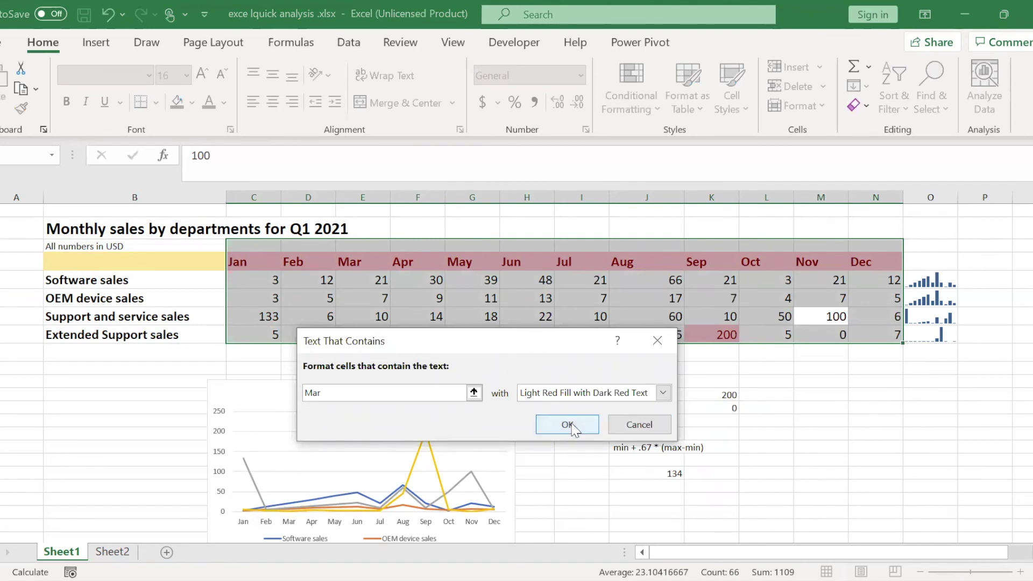
key(Return)
click(462, 263)
click(418, 263)
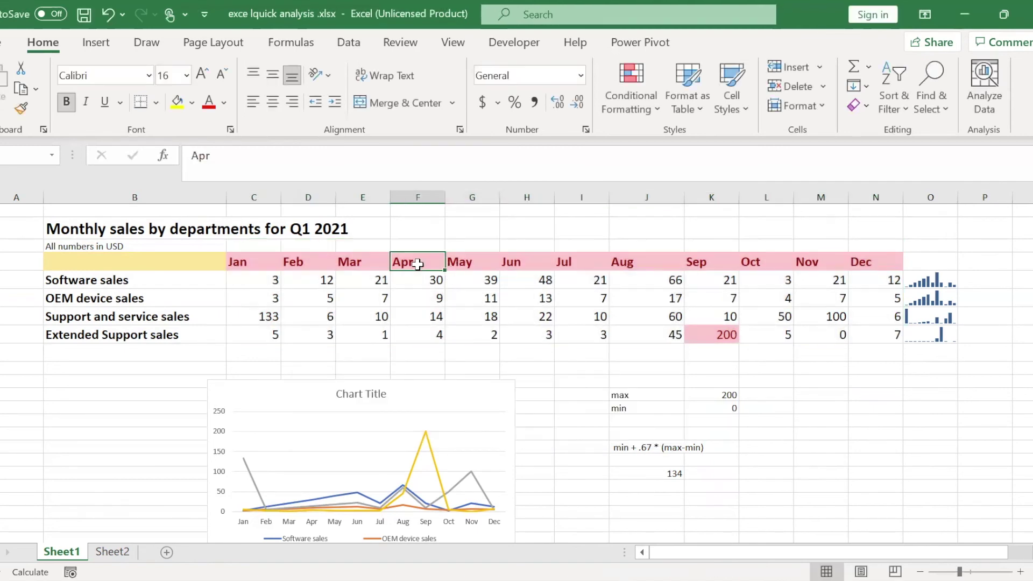
Step: Apply a Greater Than rule referencing the Mar header (=$E$4) to the January to August Software and OEM device sales
click(720, 334)
drag(258, 262, 675, 299)
click(691, 321)
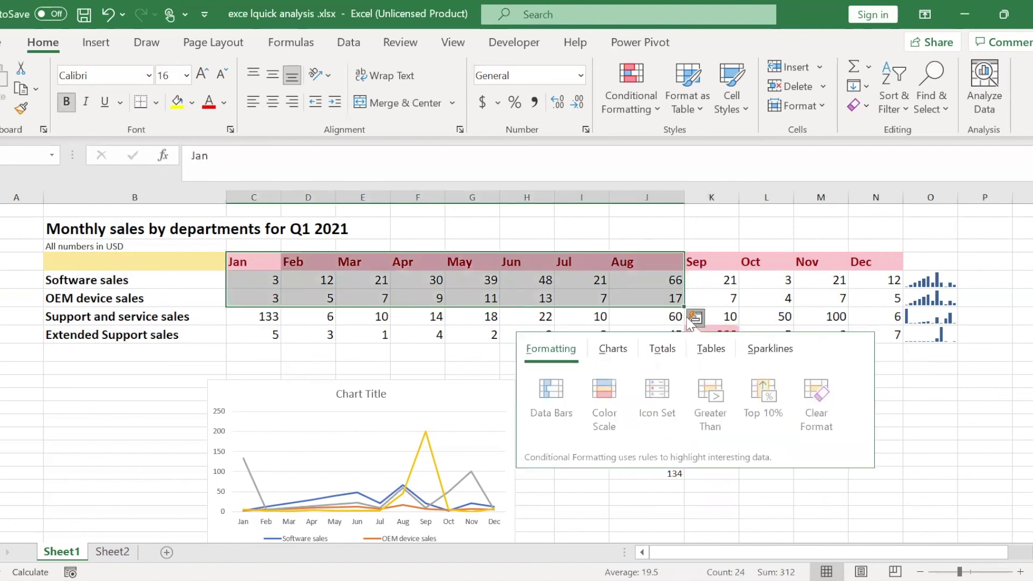
click(692, 390)
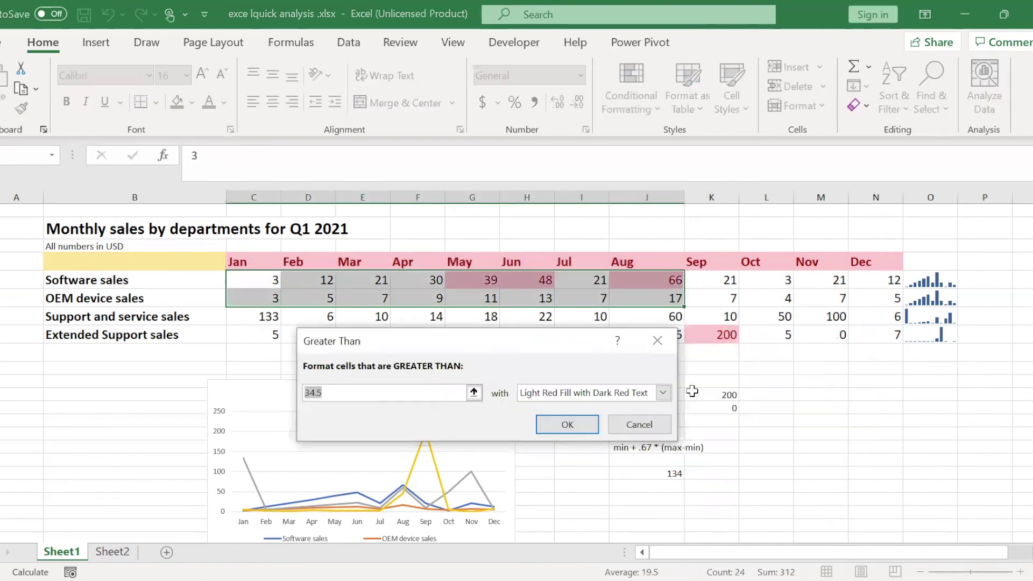
click(405, 264)
click(363, 264)
click(662, 393)
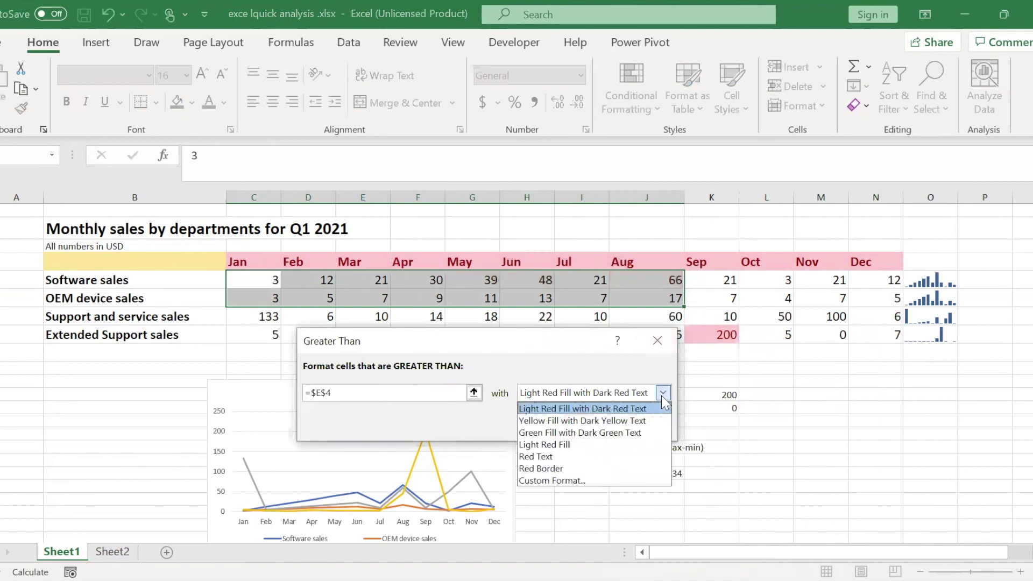
click(586, 453)
click(566, 424)
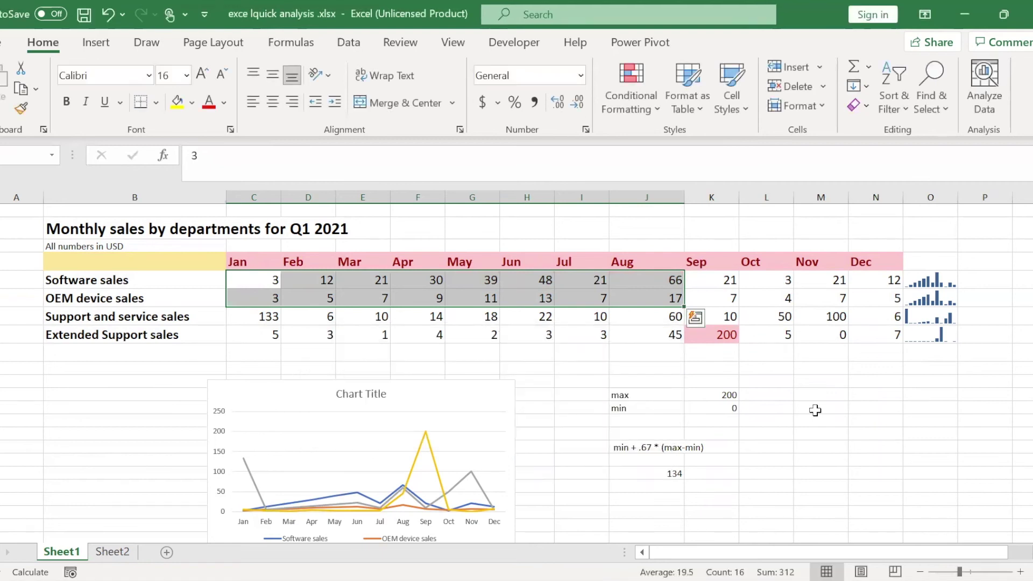
click(811, 410)
click(461, 311)
click(403, 262)
drag(258, 263, 456, 266)
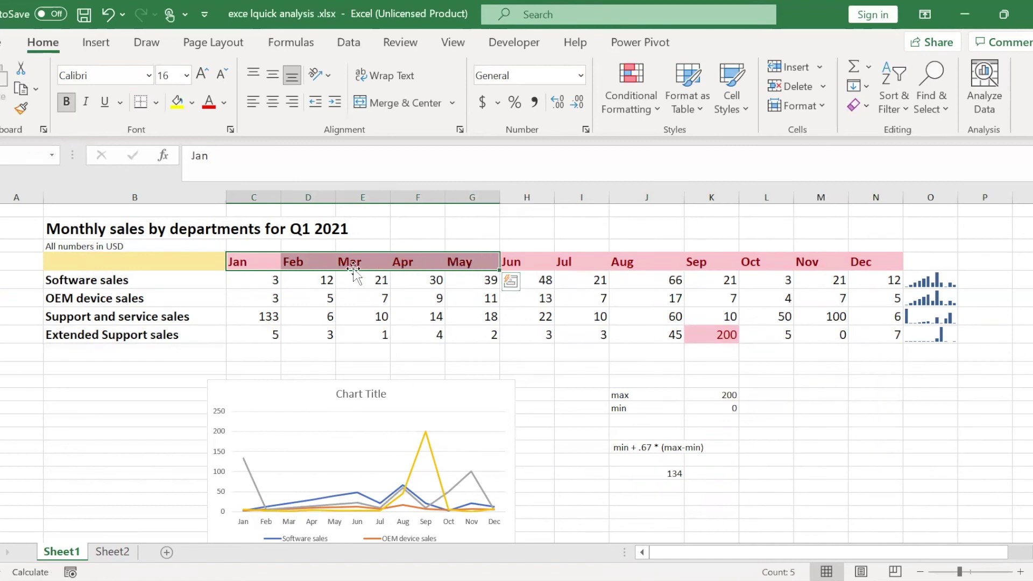
drag(245, 262, 376, 264)
drag(753, 316, 893, 331)
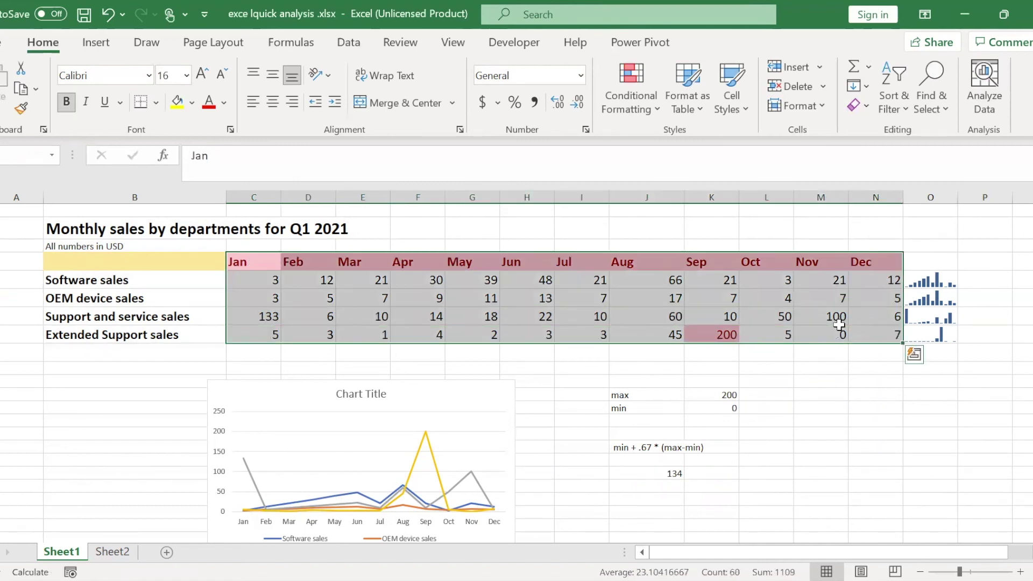
Step: Add a Text Contains rule to the whole sales table referencing the Mar header cell (=$E$4) with Red Border formatting
click(765, 321)
key(ctrl+a)
key(ctrl+q)
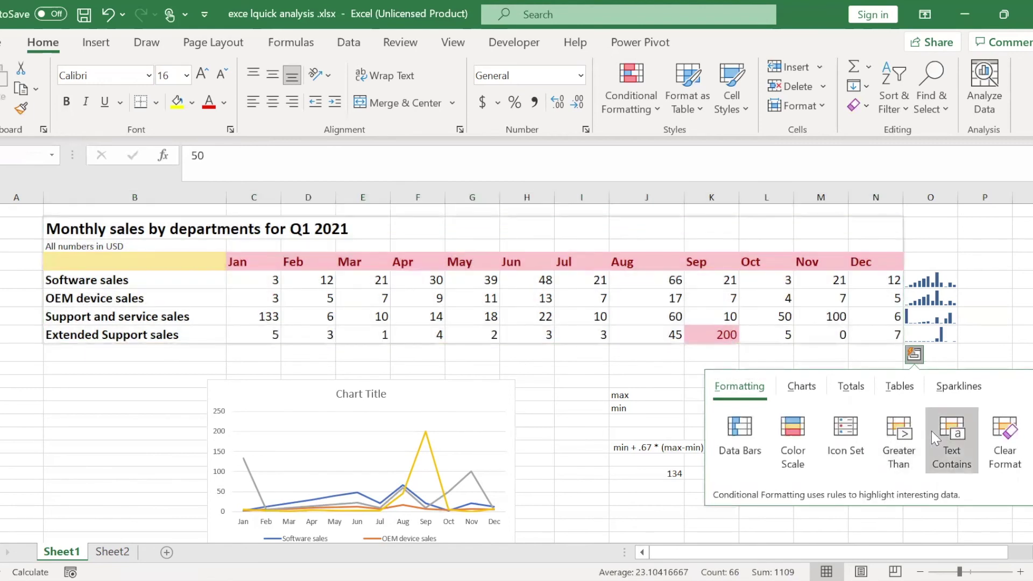
click(934, 432)
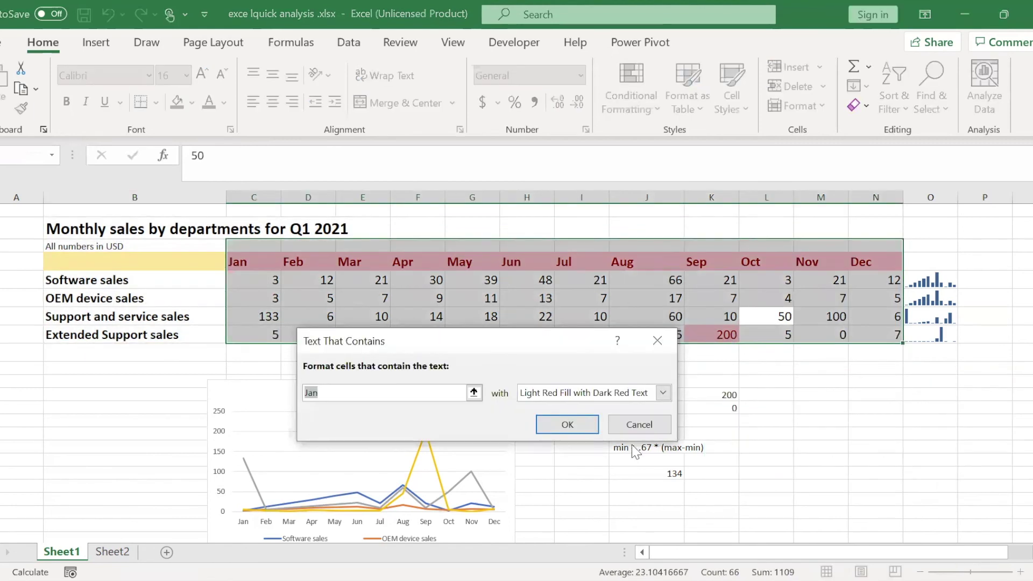
click(474, 393)
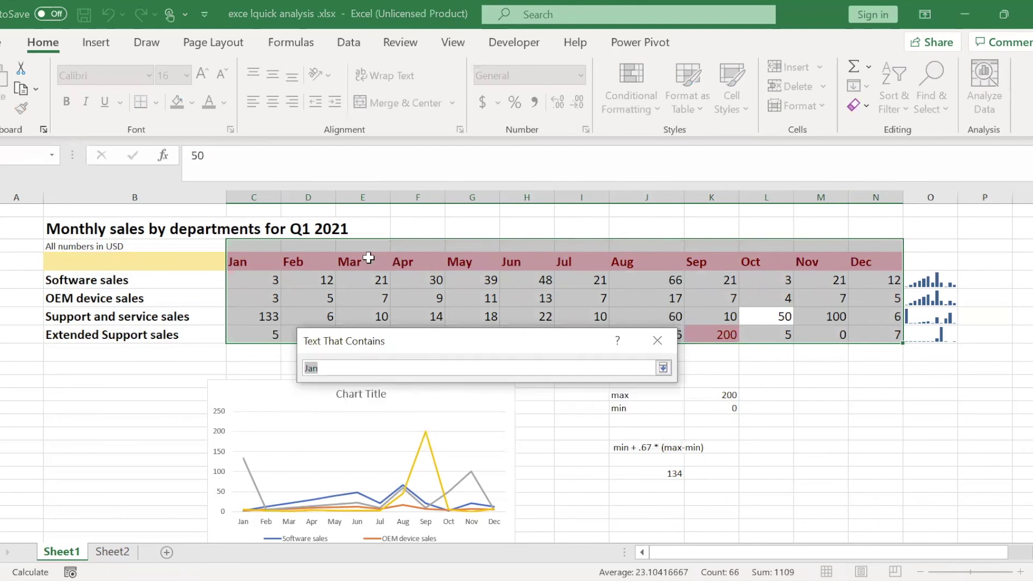
click(366, 259)
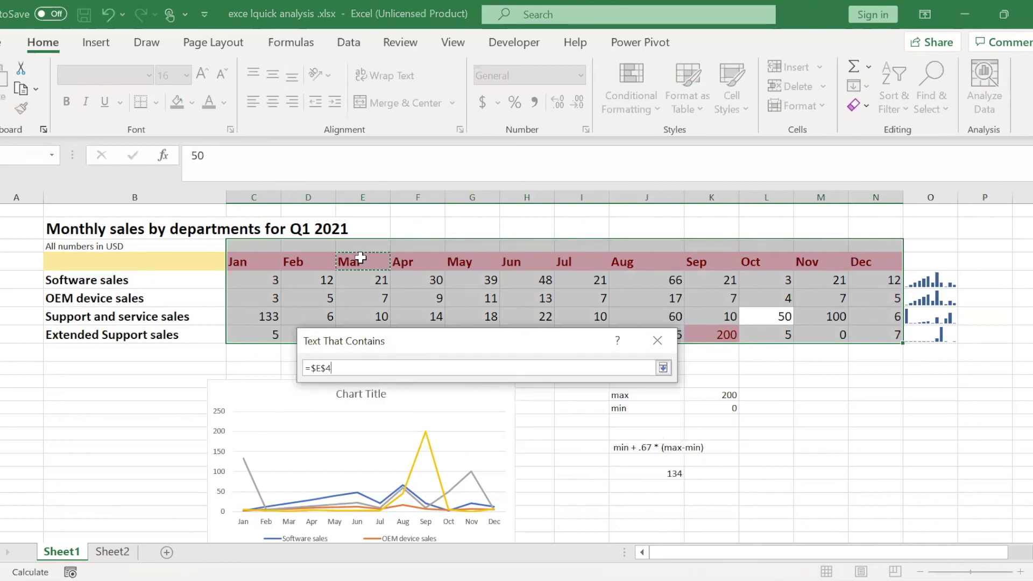
click(664, 368)
click(662, 392)
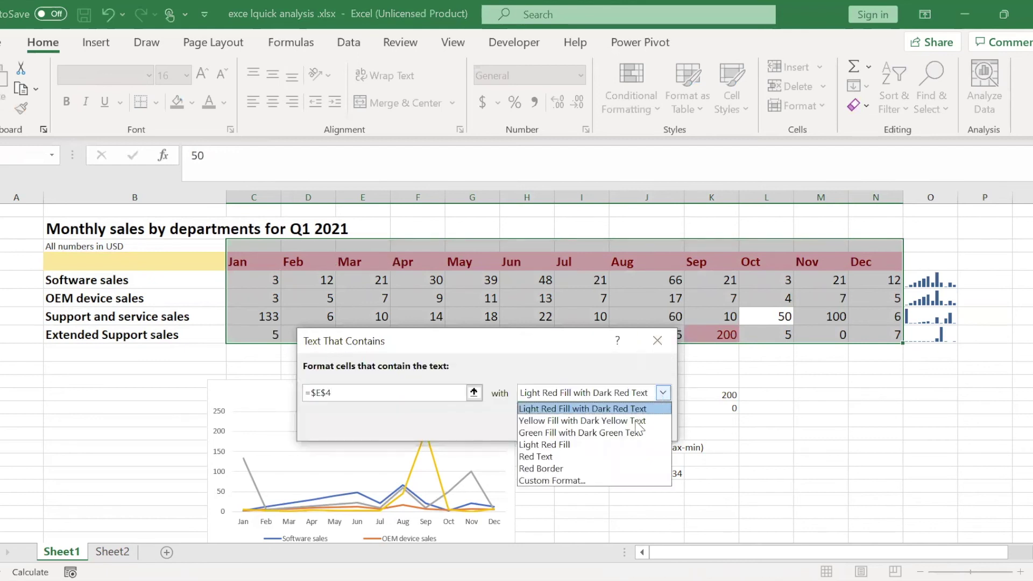
click(611, 469)
click(569, 423)
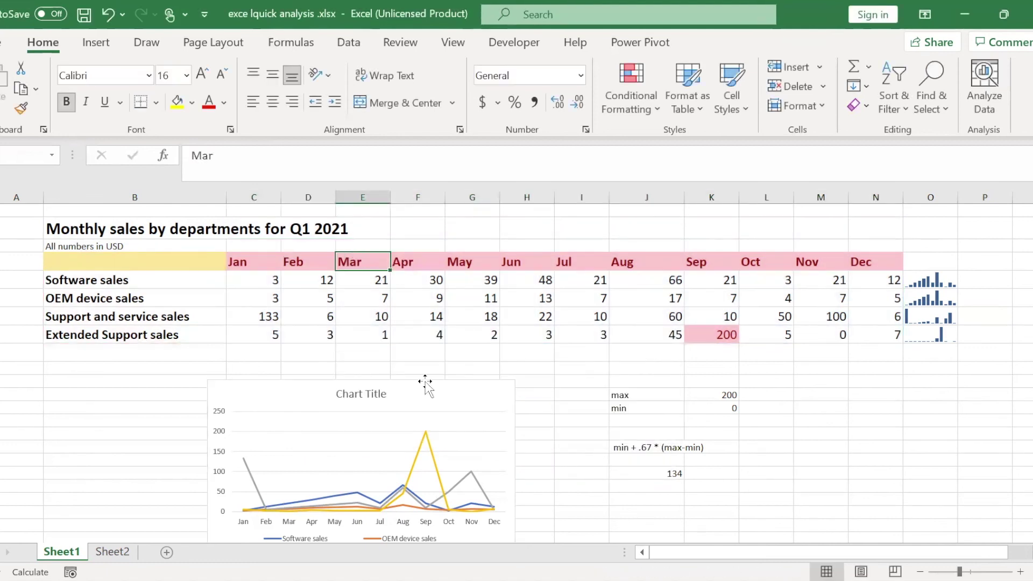
click(425, 381)
click(548, 318)
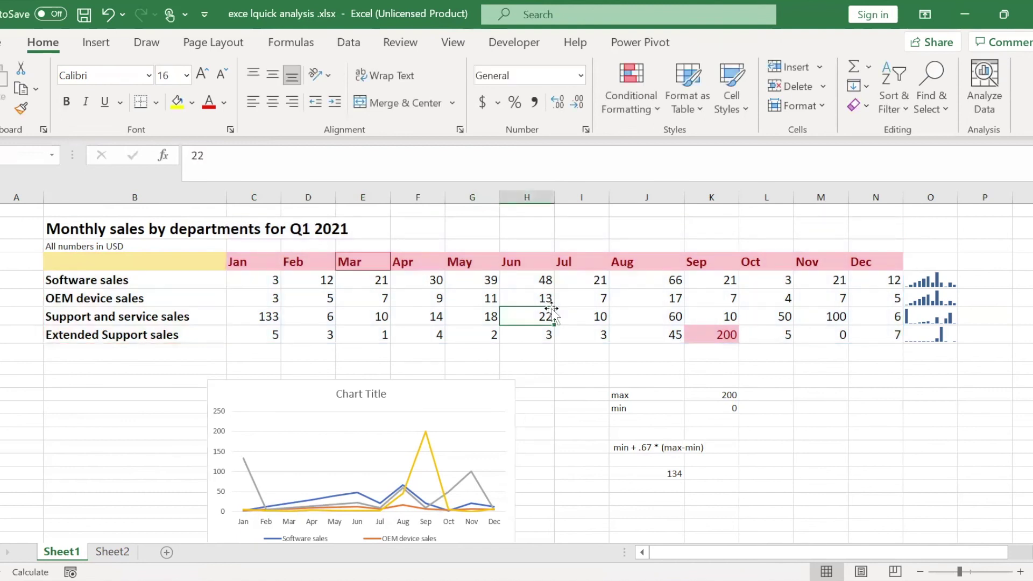
Step: Review the Quick Analysis chart, totals and table options for the whole sales table, and insert line sparklines beside its rows
key(ctrl+a)
key(ctrl+q)
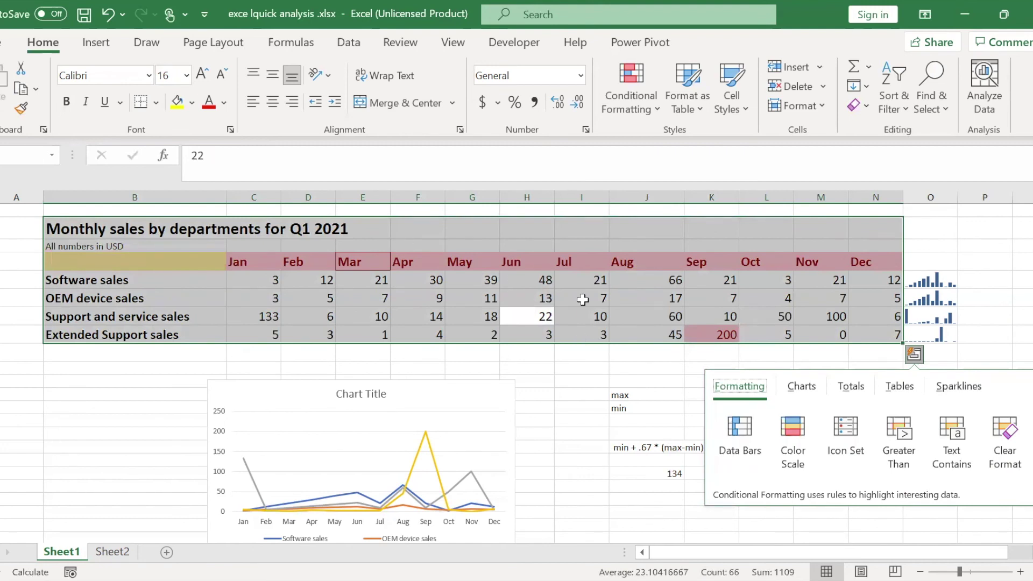
click(801, 387)
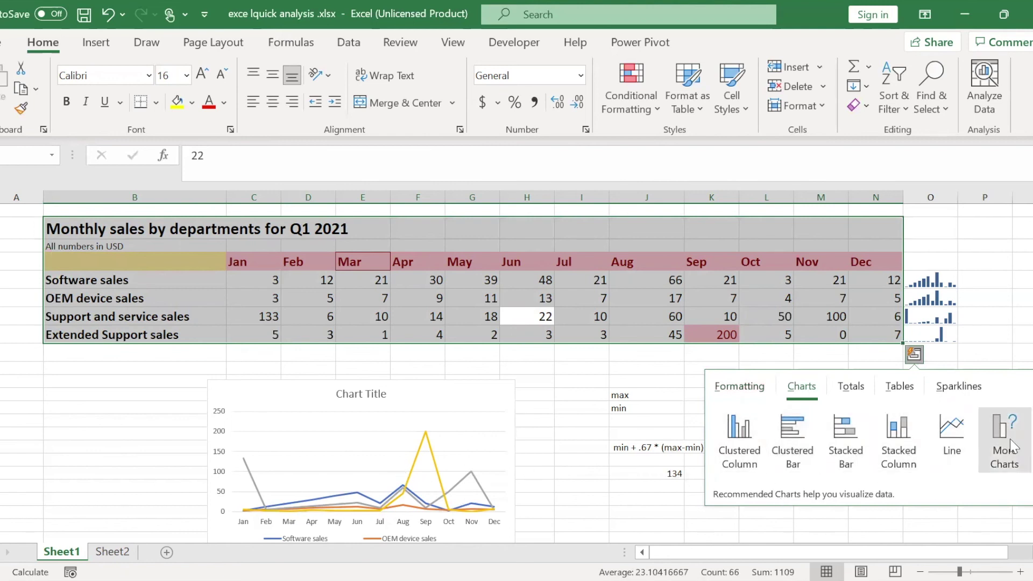
click(852, 388)
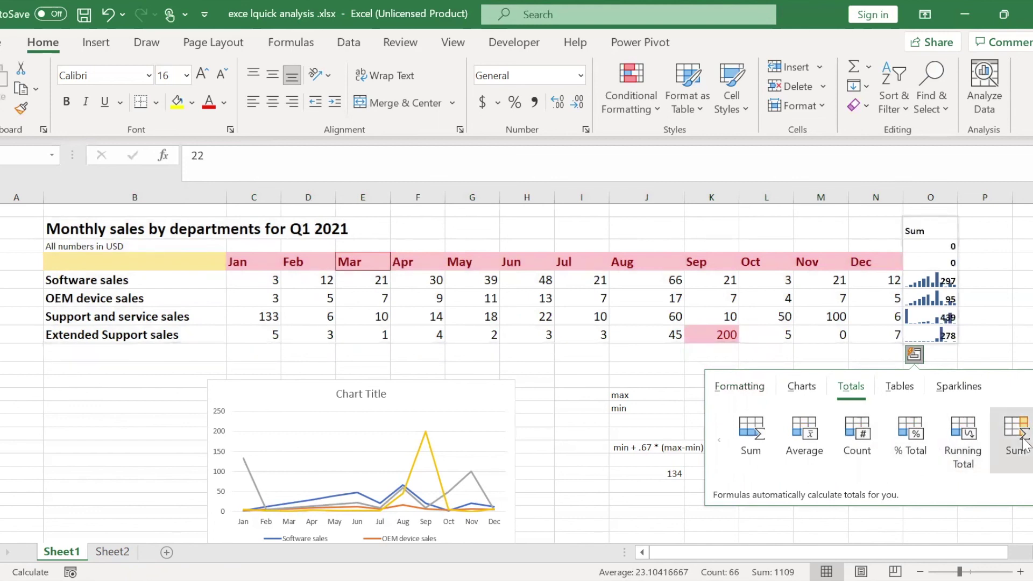
click(900, 386)
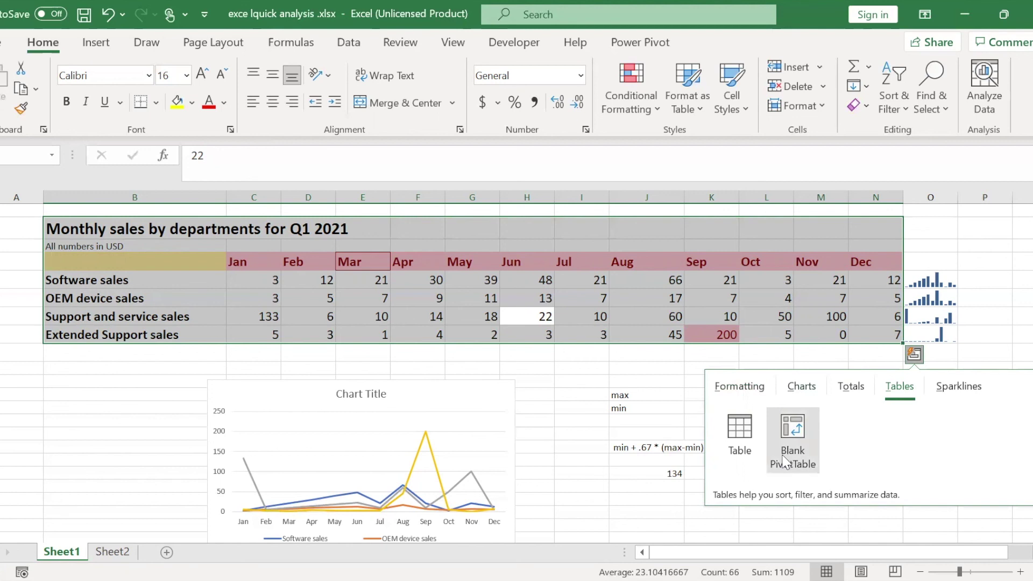
click(957, 395)
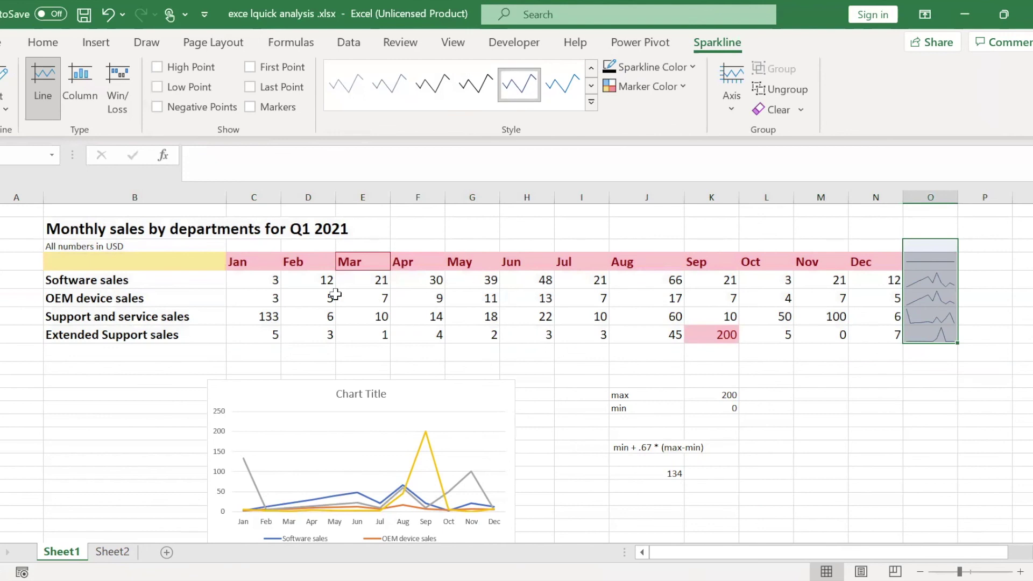
Step: Set January Software sales to 400 and check the line sparklines beside the table
click(266, 285)
text(40)
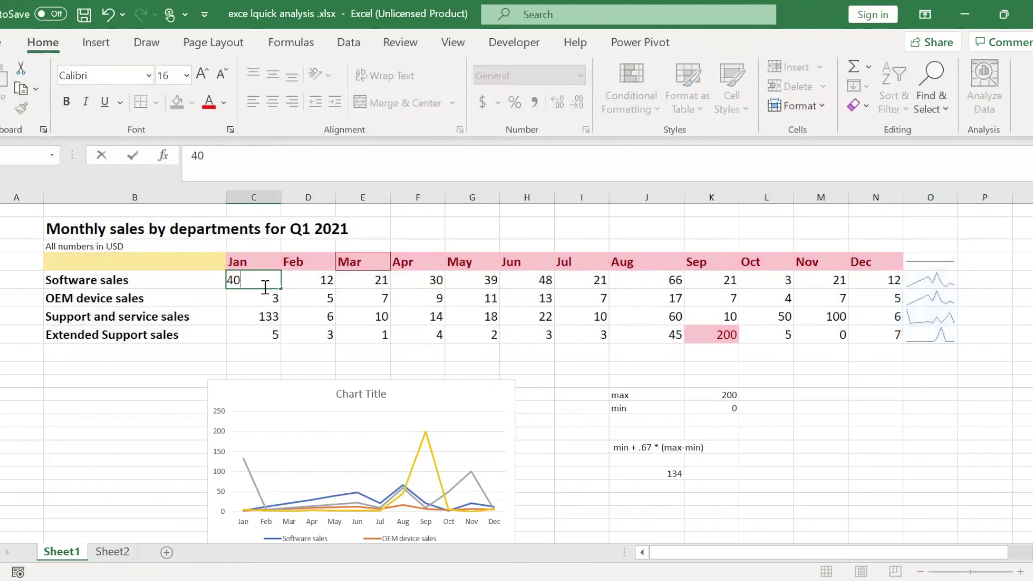
text(0)
key(Return)
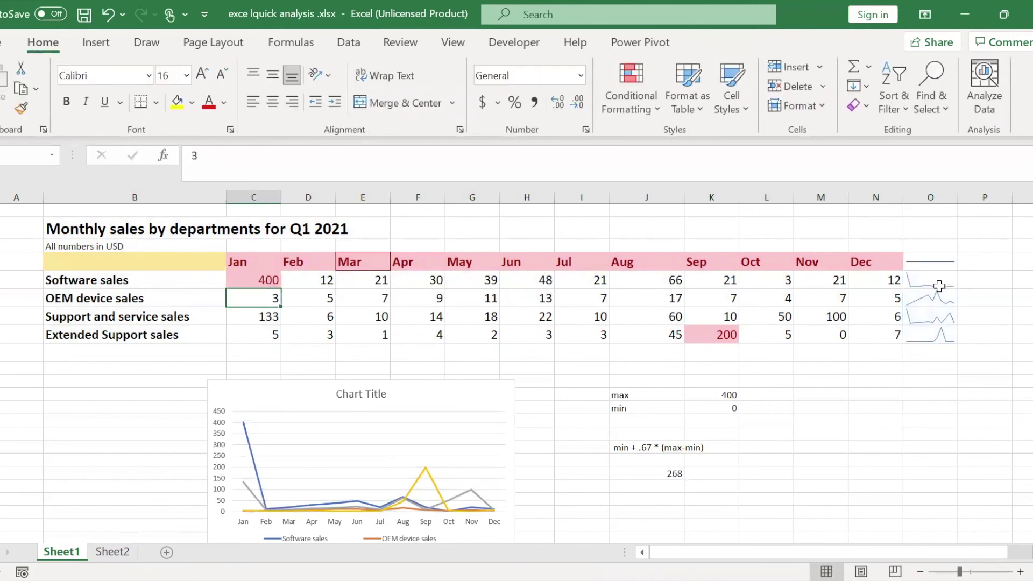
click(938, 286)
click(932, 303)
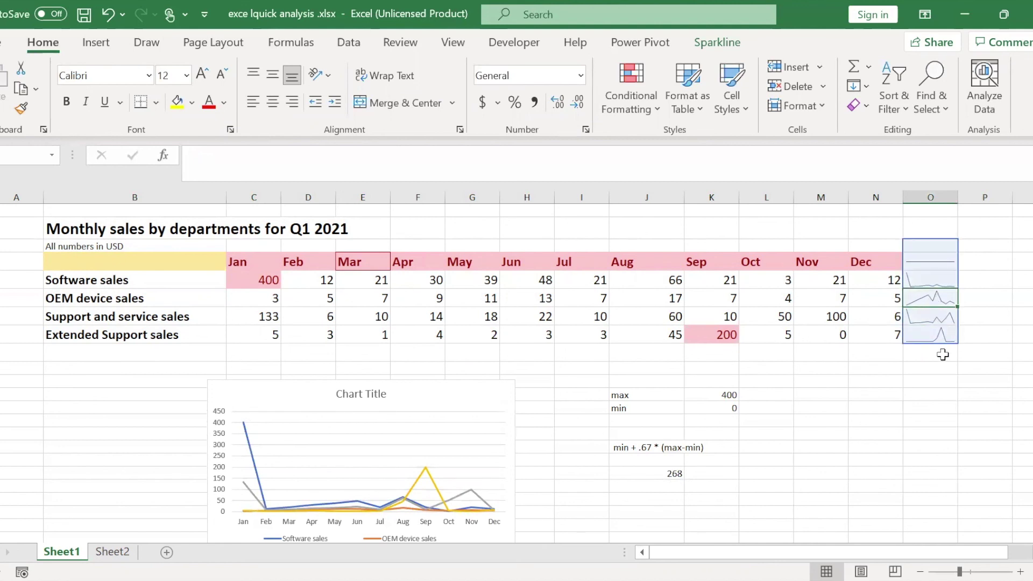
Step: Select the whole sales table again and review the Quick Analysis chart, totals, table, sparkline and formatting options
click(722, 298)
key(ctrl+a)
key(ctrl+q)
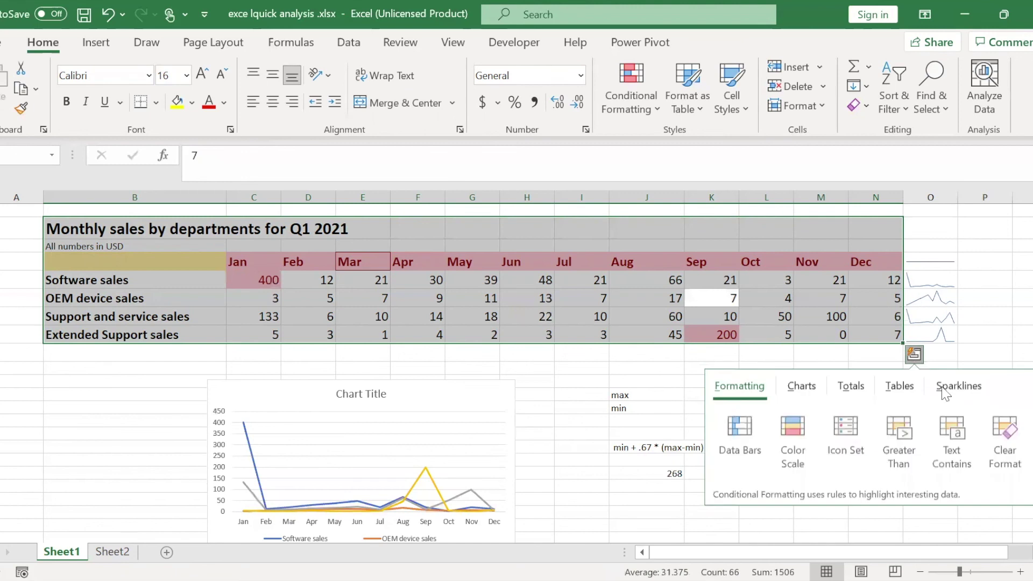
click(800, 390)
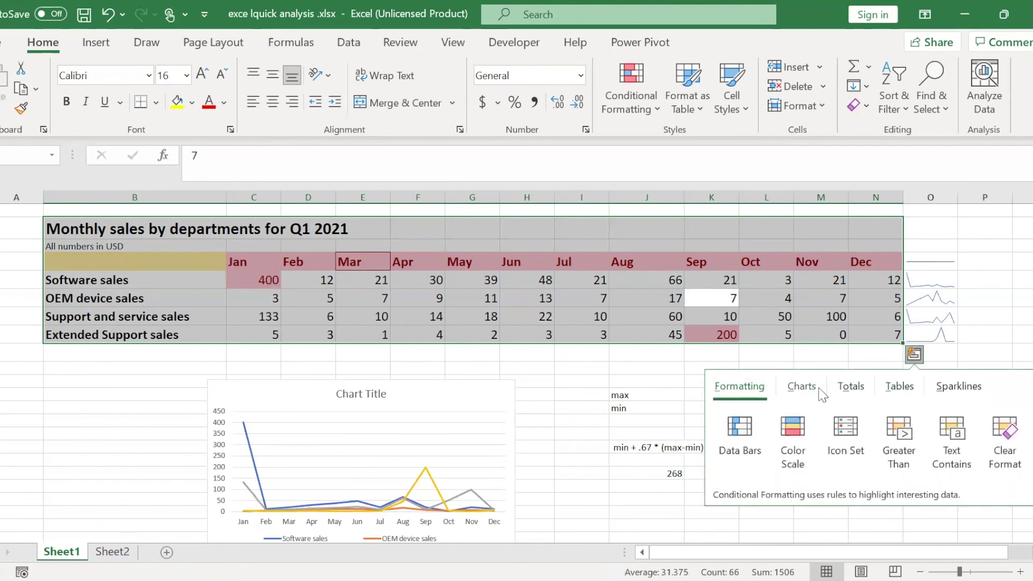
click(851, 387)
click(897, 387)
click(958, 387)
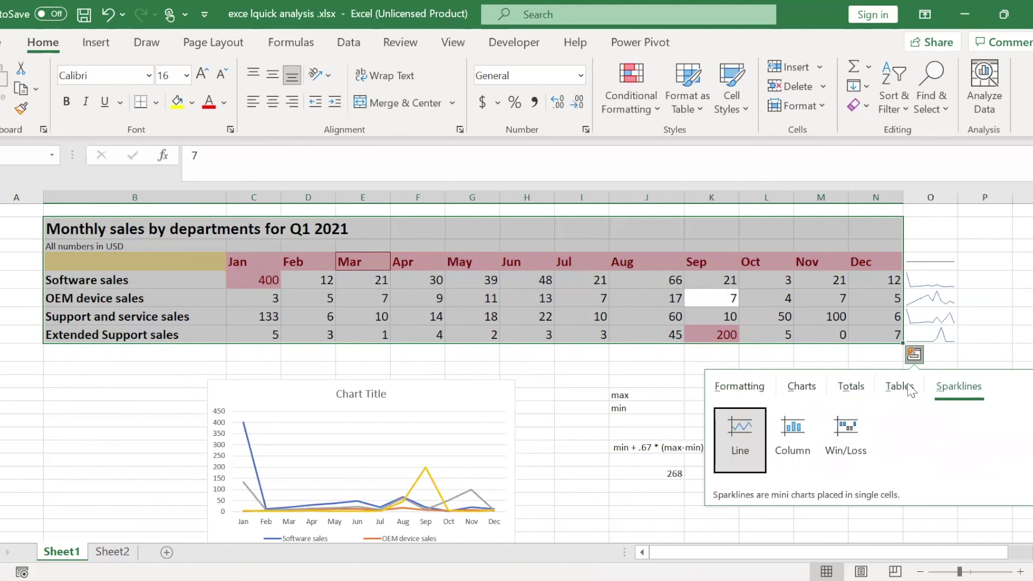
click(743, 395)
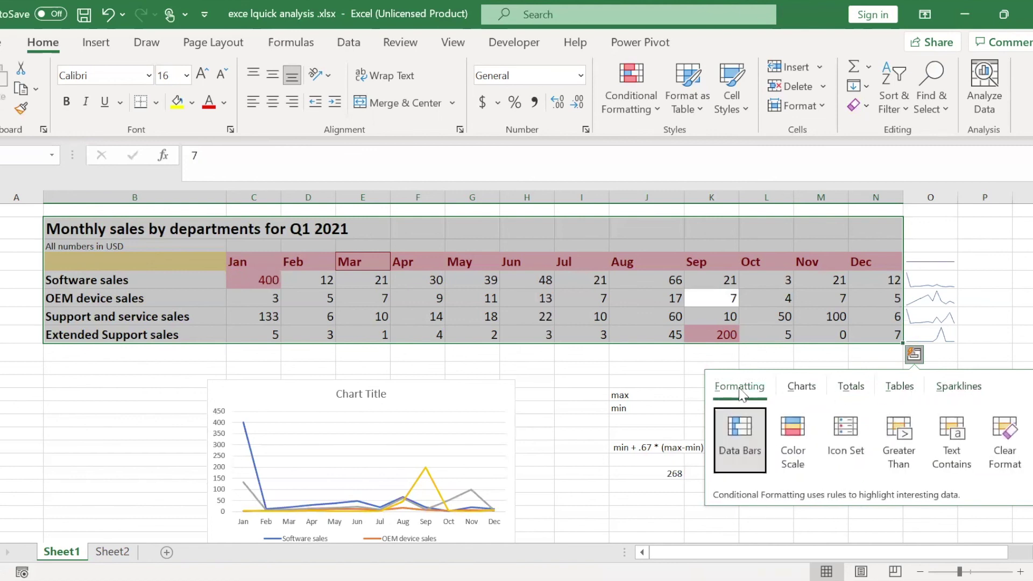